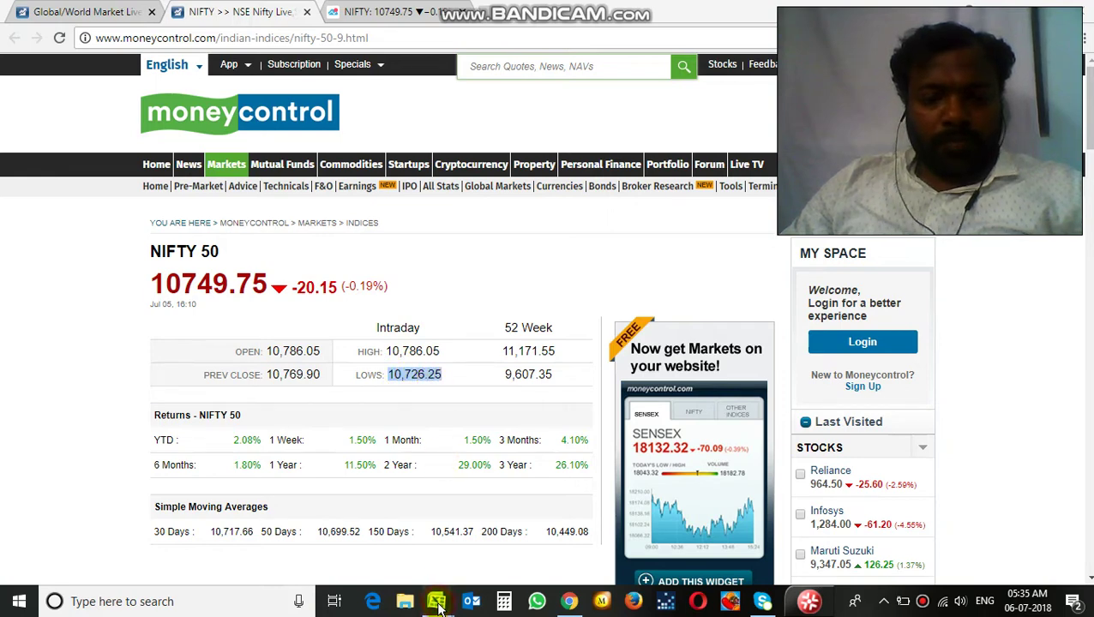
Switch from the browser to the Excel workbook holding the previous day's NIFTY projection.
mouse_move(437, 605)
click(369, 538)
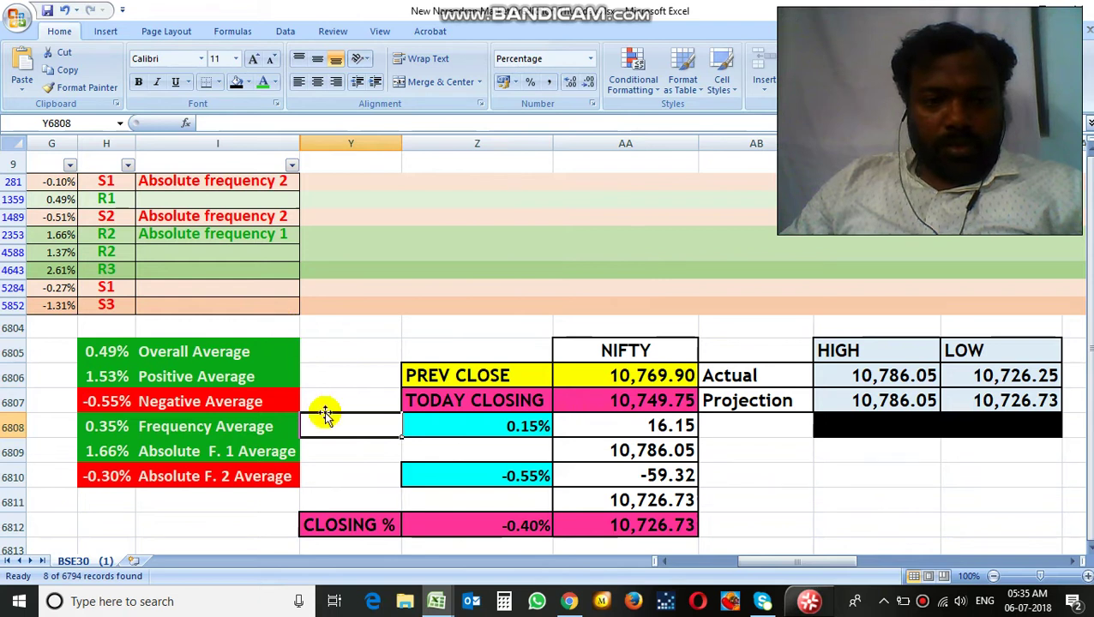
Try 0.19% as the first projection percentage in Z6808, below TODAY CLOSING.
click(531, 425)
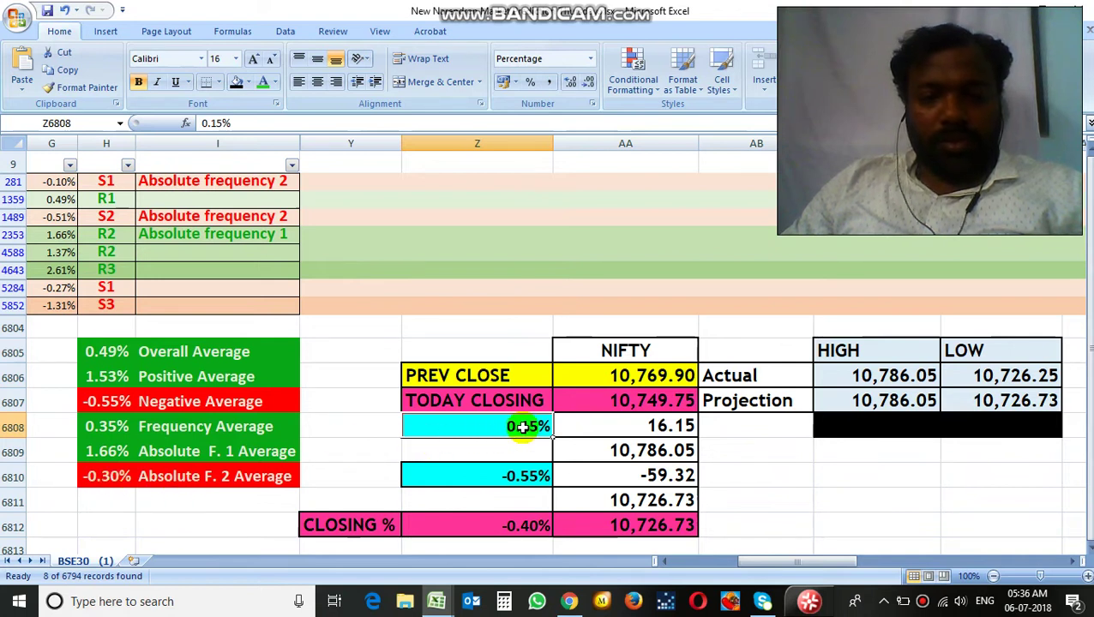
text(0.1)
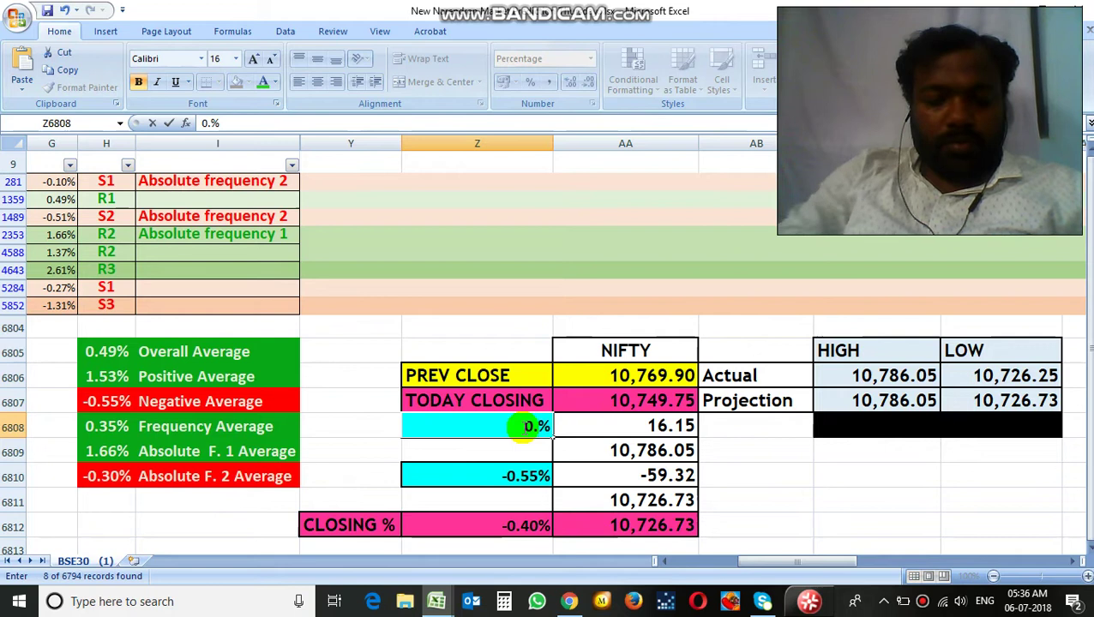
text(9)
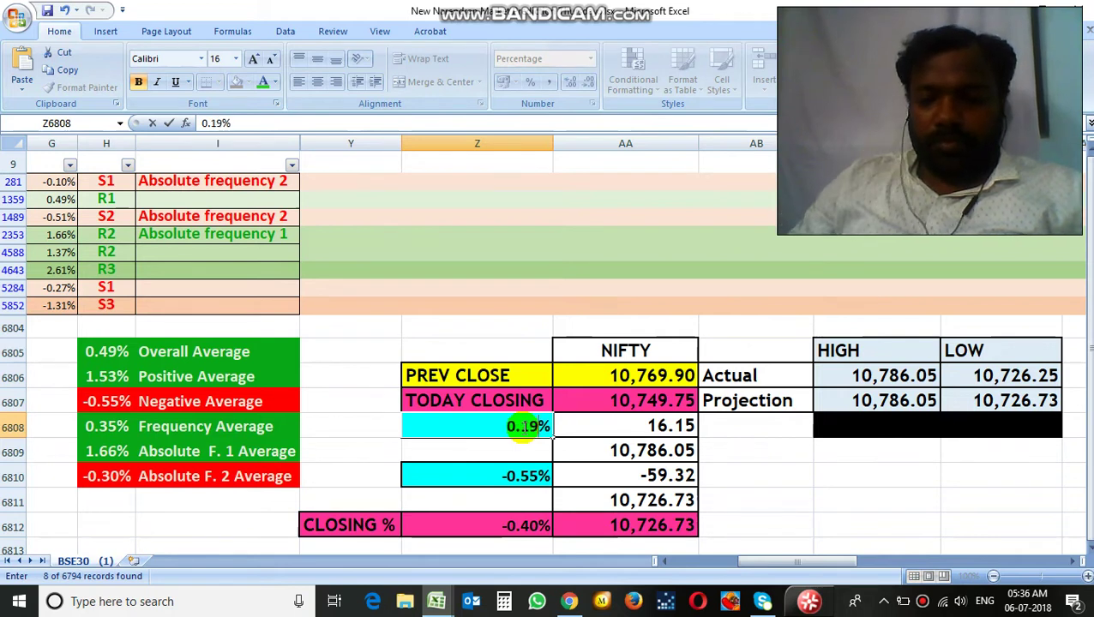
key(Return)
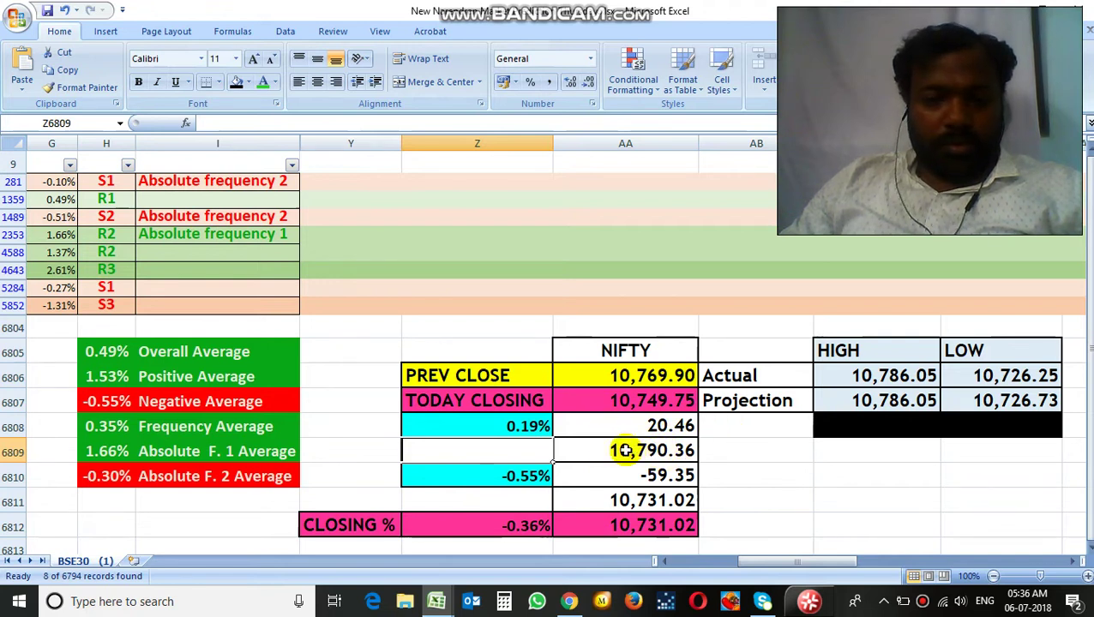
Set the projection percentage in Z6808 back to 0.15%.
click(533, 426)
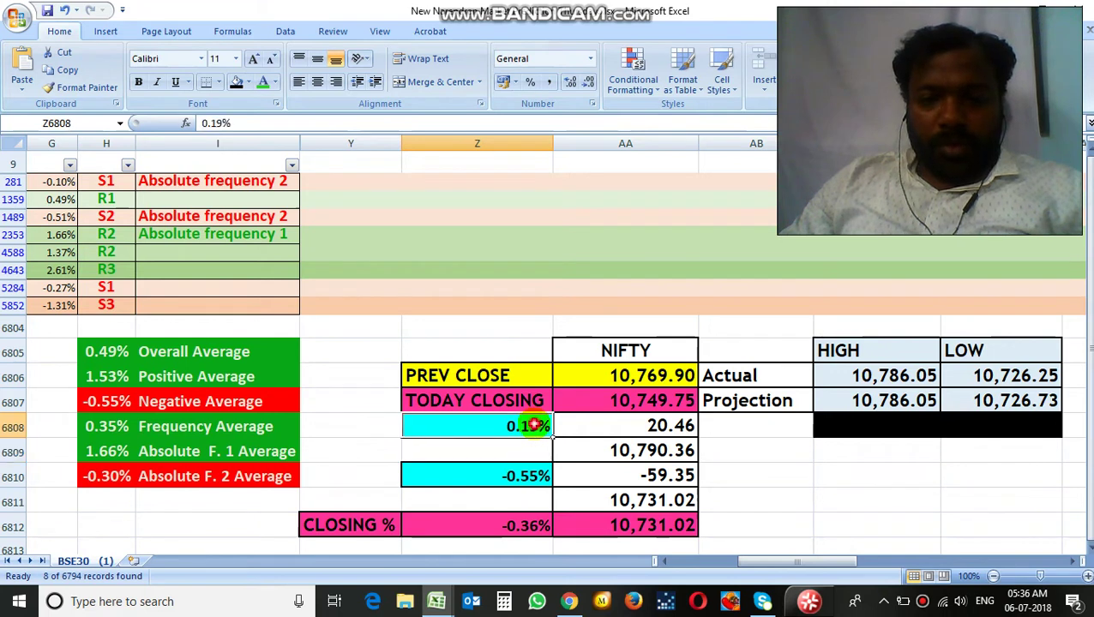
text(0.15)
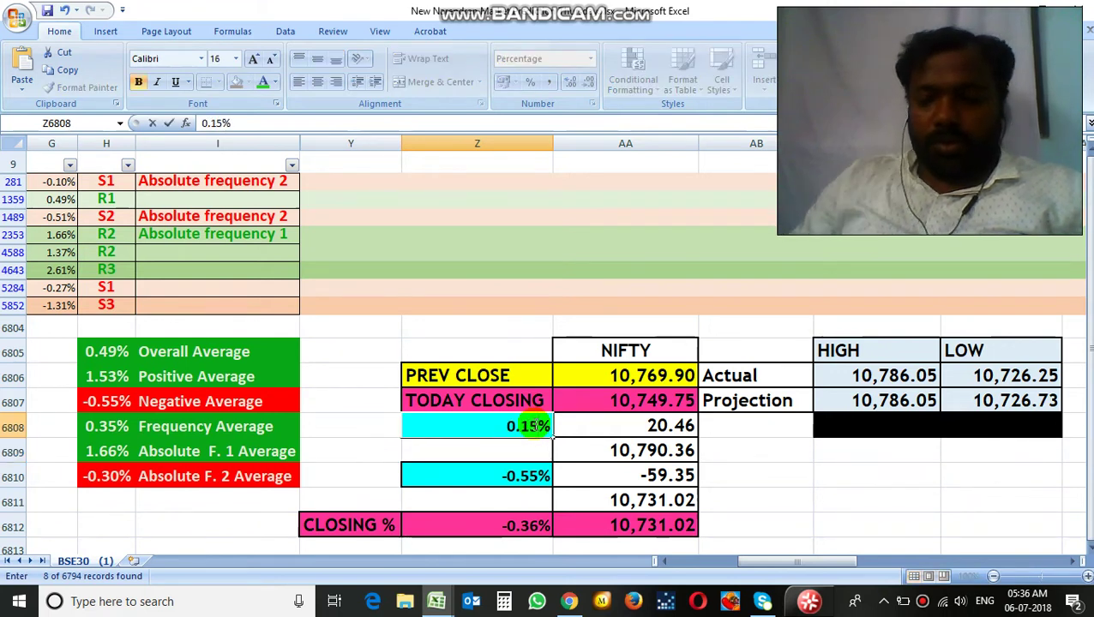
key(Return)
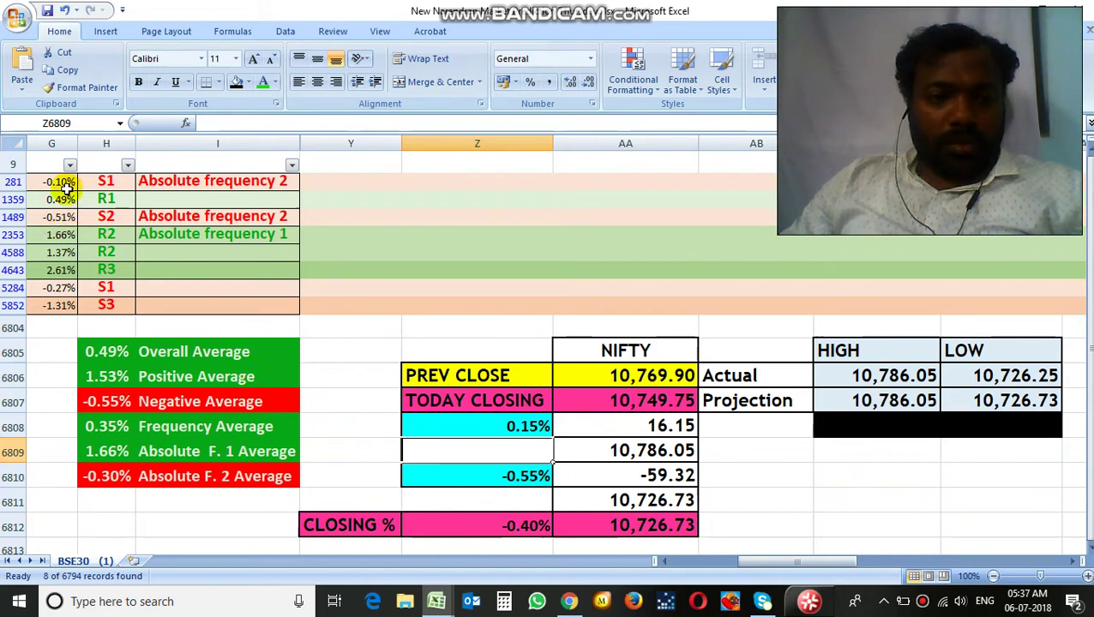
Filter the table on column H so that only the S1 rows are shown.
click(128, 165)
click(73, 293)
click(50, 344)
click(79, 436)
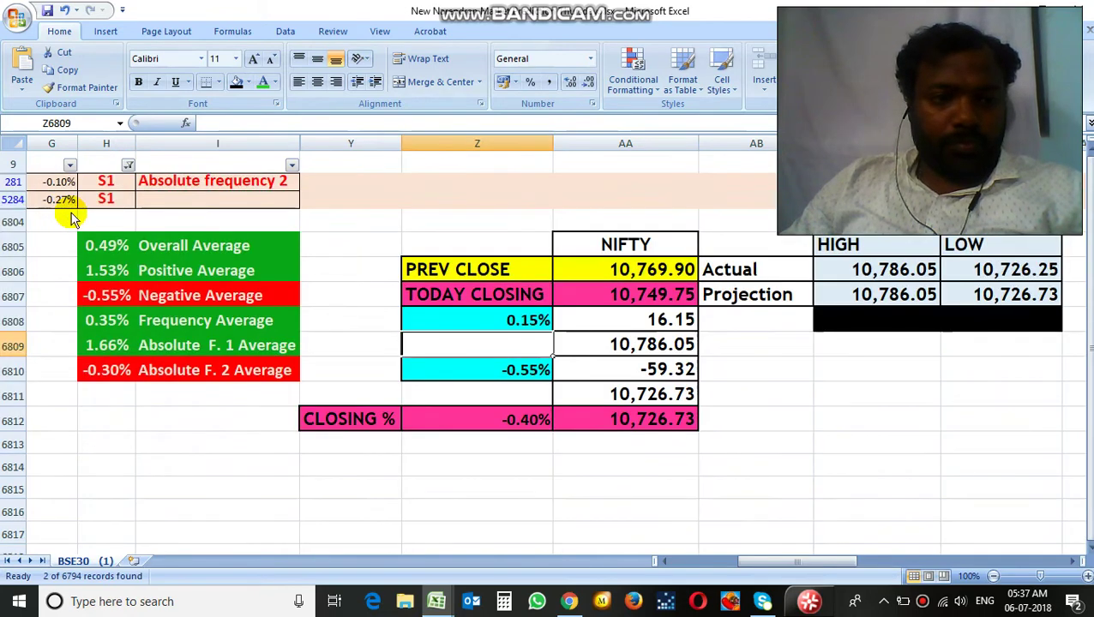
Check the average of the two S1 percentages in column G and compare it with the NIFTY 50 percentage change in the browser.
click(61, 183)
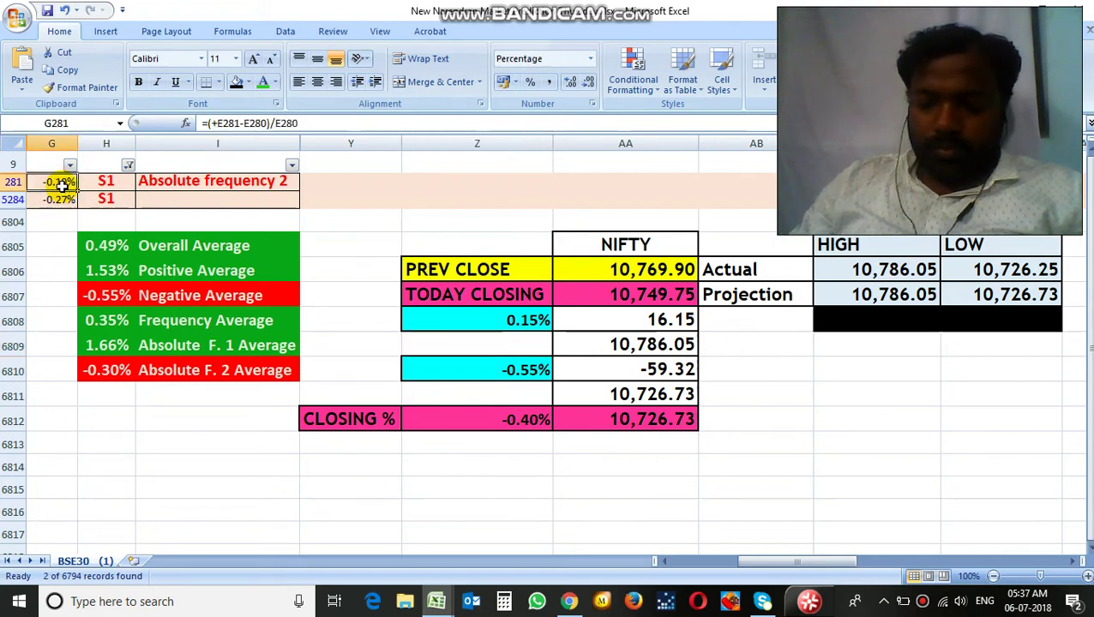
key(shift+Down)
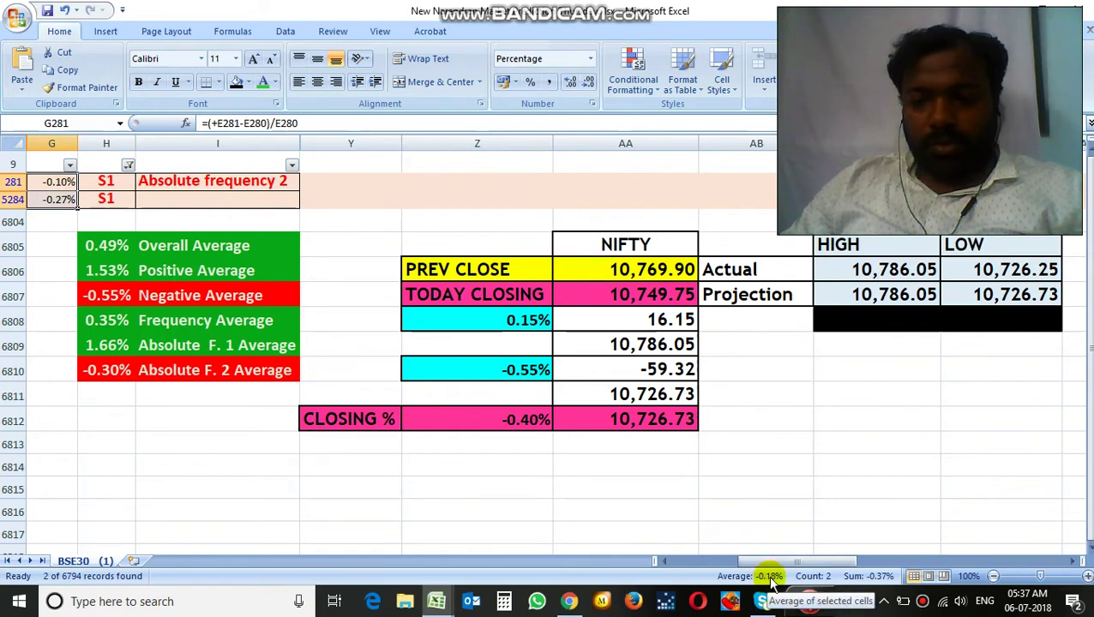
click(573, 601)
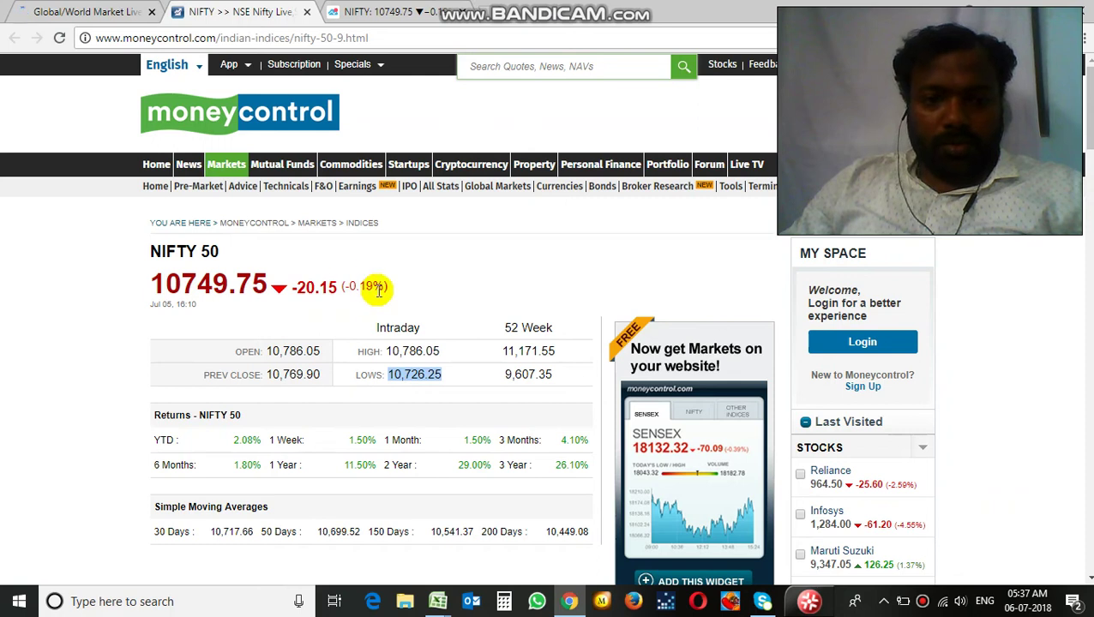
click(567, 604)
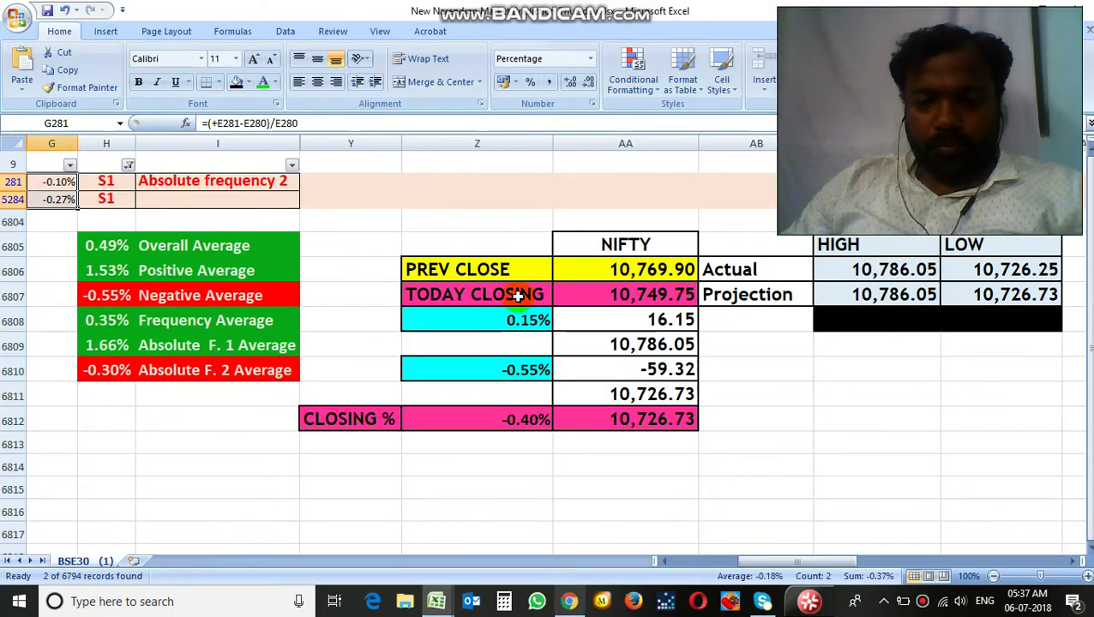
Switch to the other open market prediction workbook, where the NIFTY closing cell Y6807 is still empty.
mouse_move(568, 603)
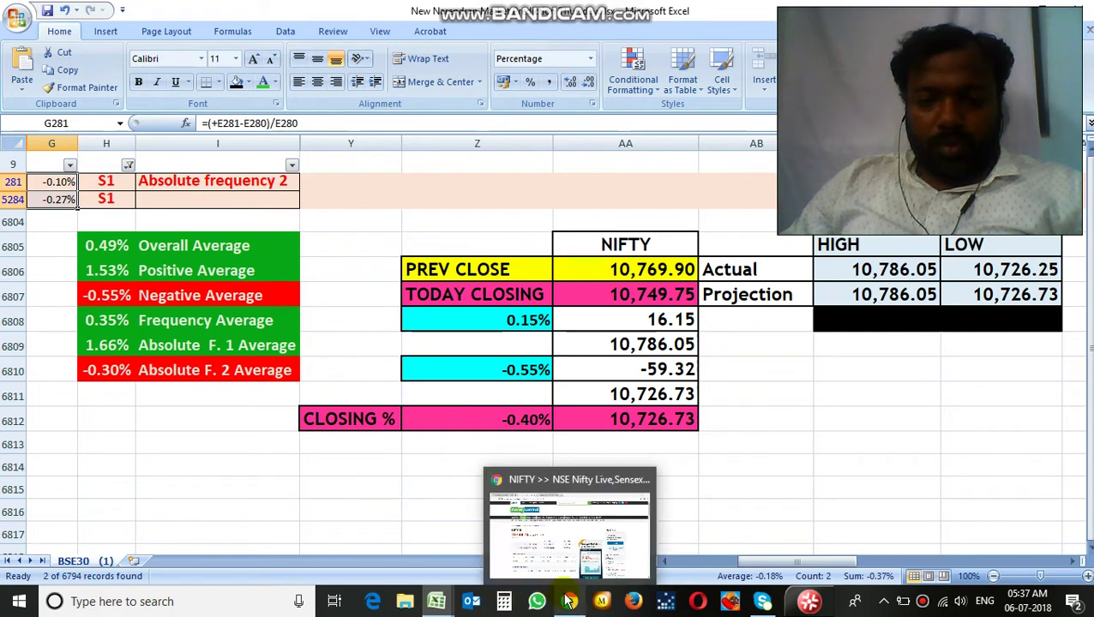
mouse_move(436, 602)
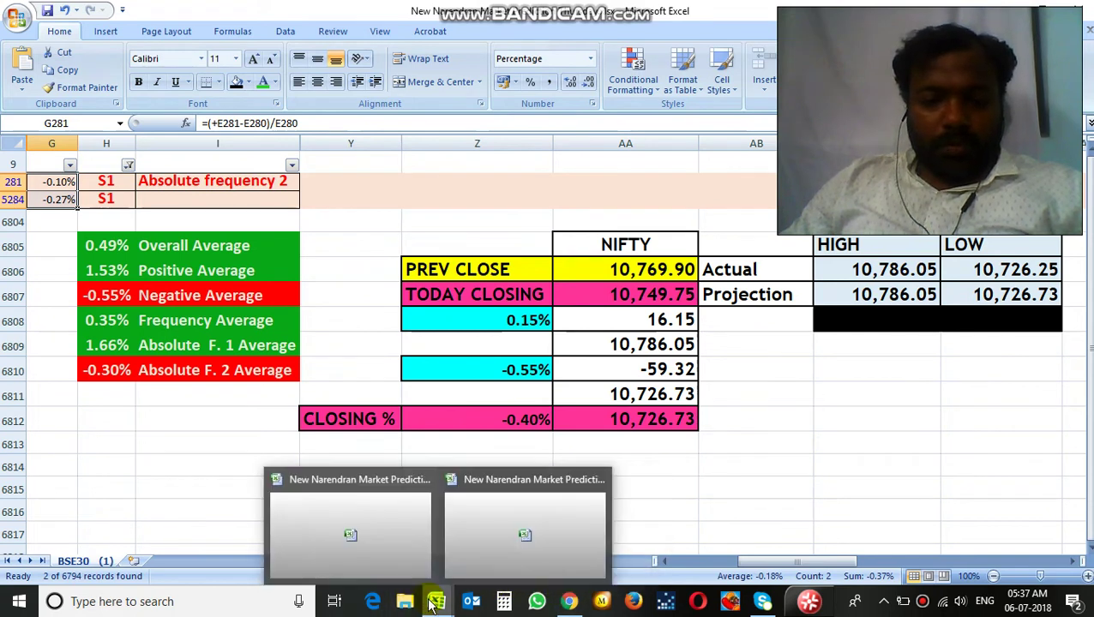
click(486, 547)
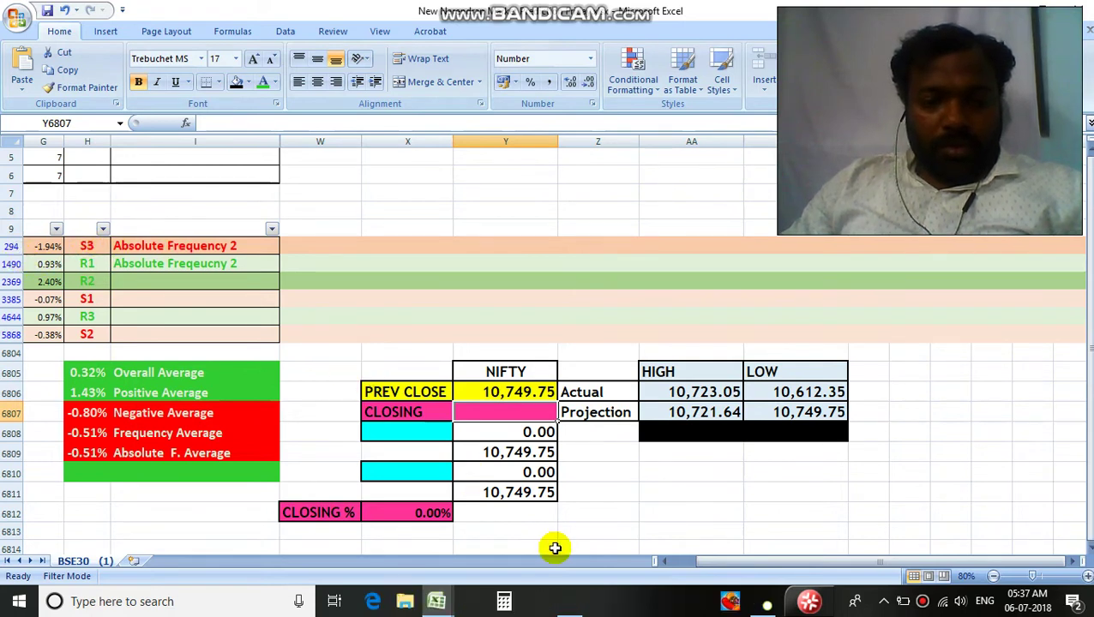
Examine the Global Indices page in the browser for the SGX Nifty percentage change, and return to the workbook.
click(565, 603)
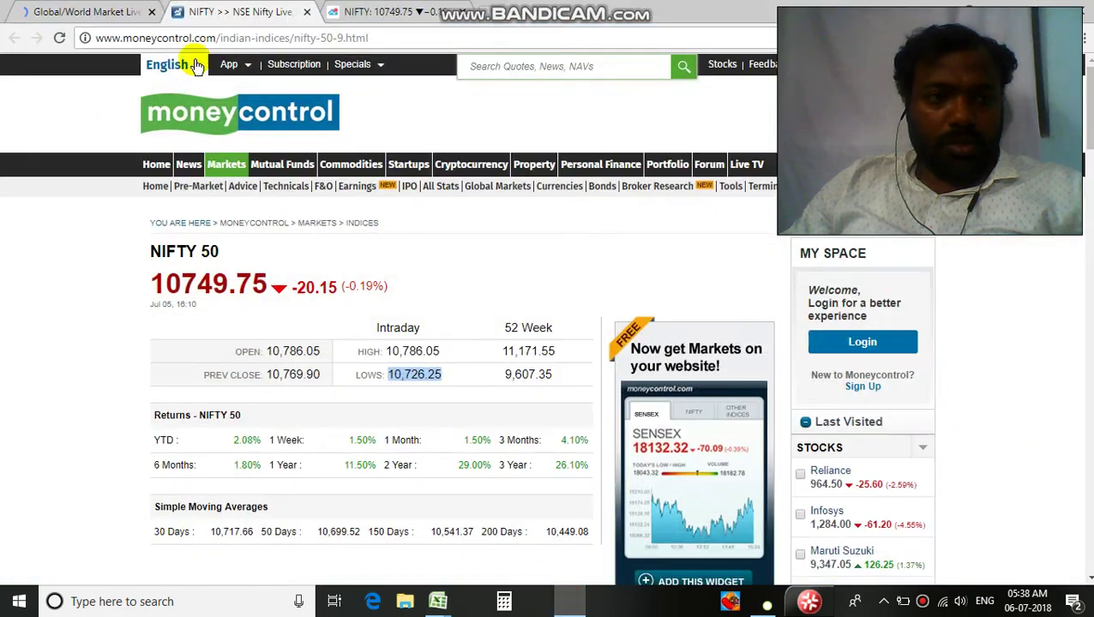
click(98, 15)
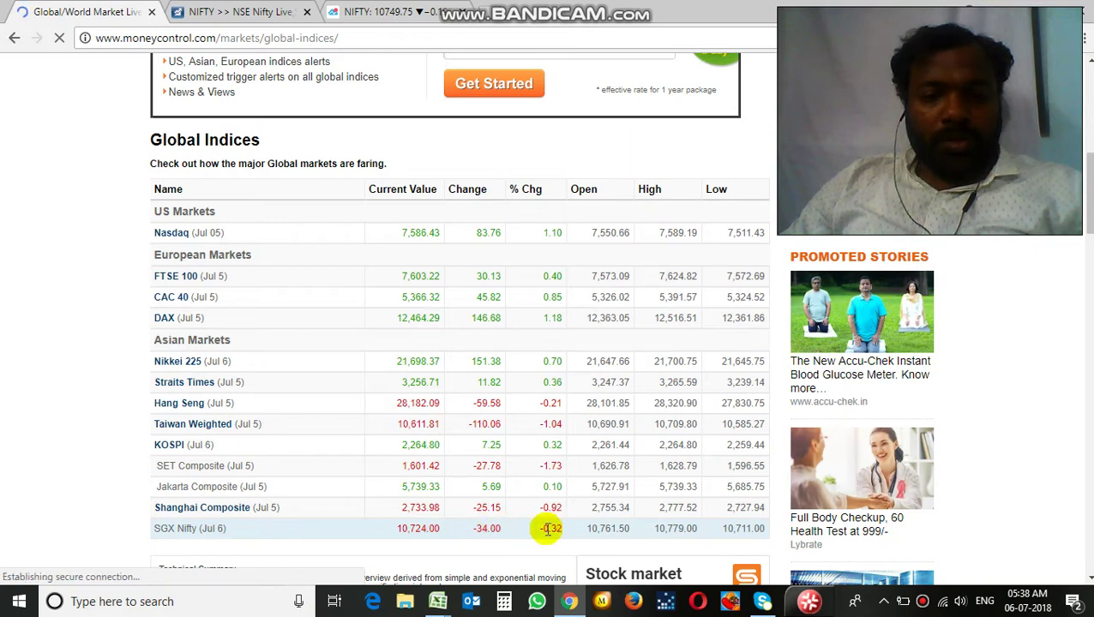
click(574, 604)
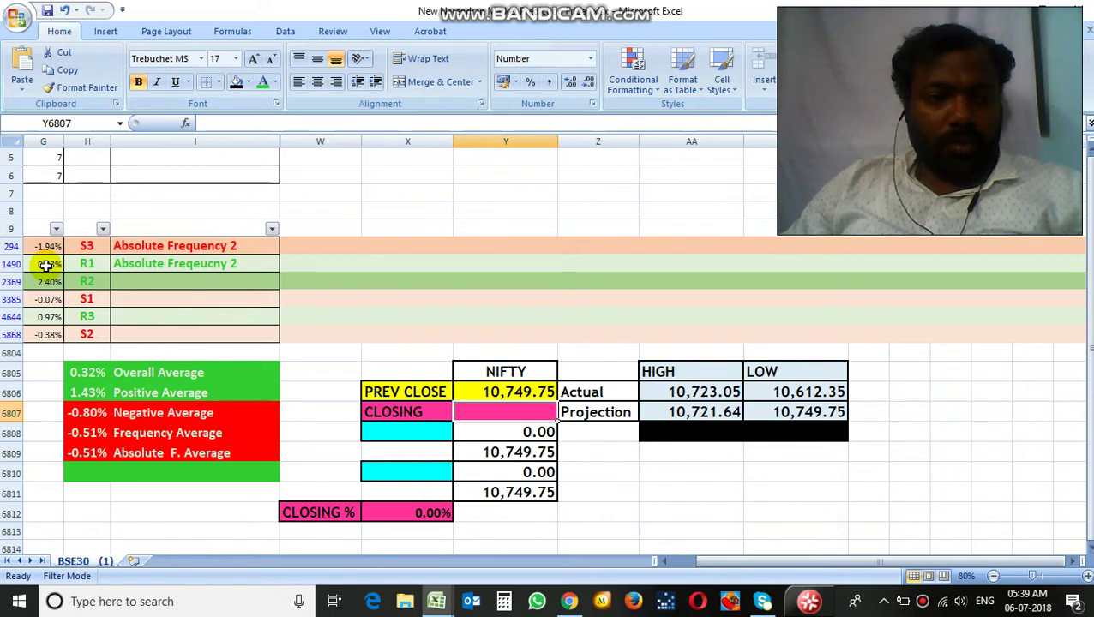
Check the average of the two Absolute Frequency 2 percentages in column G, and enter a formula in W6805 adding G294 and G1490.
click(45, 263)
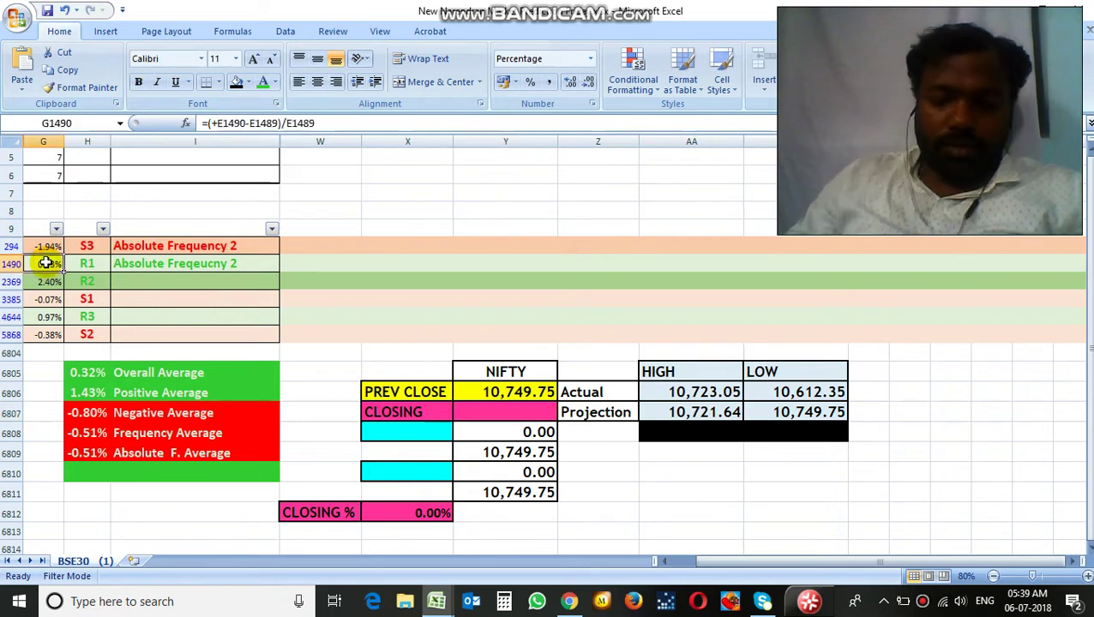
drag(46, 263, 47, 247)
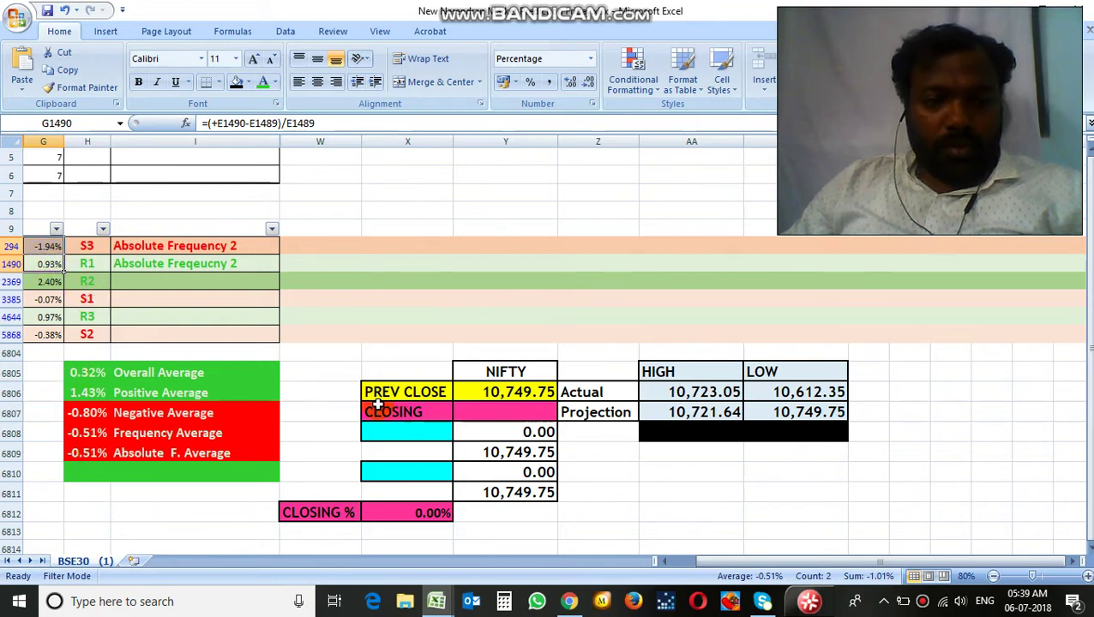
click(331, 378)
text(=)
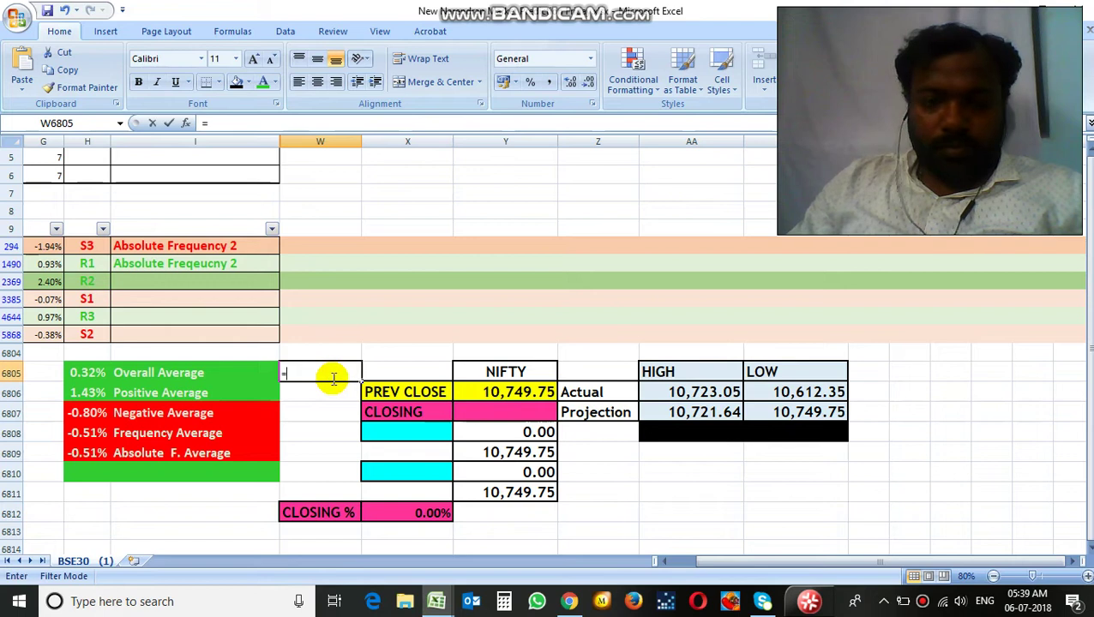
key(Left)
key(Left)
key(Left)
key(Up)
key(Up)
key(Up)
key(Up)
key(Up)
key(Up)
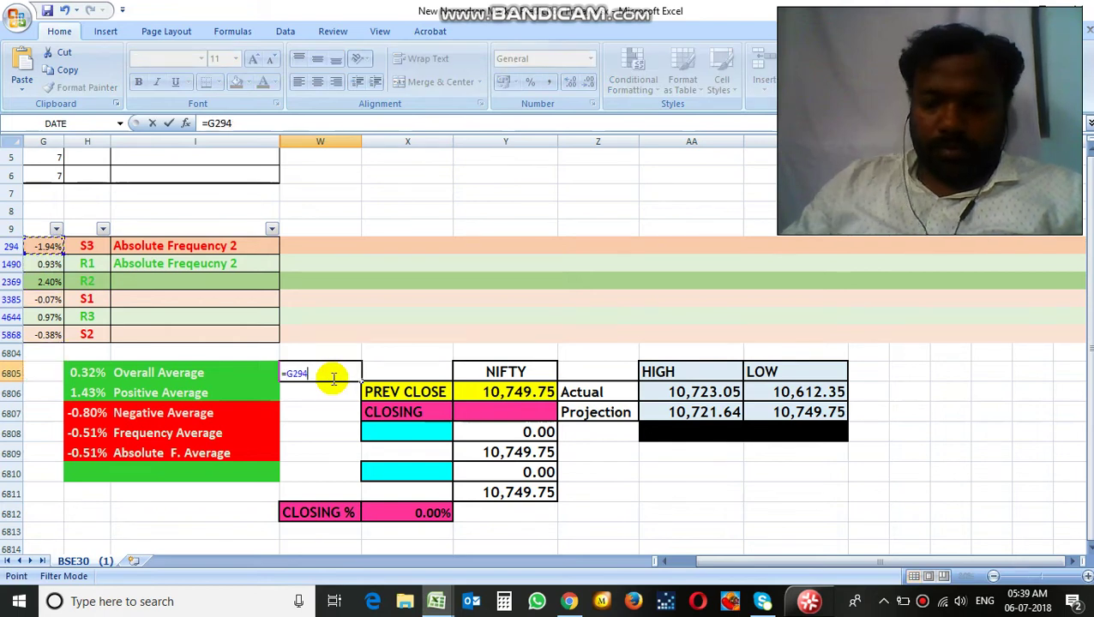
text(+)
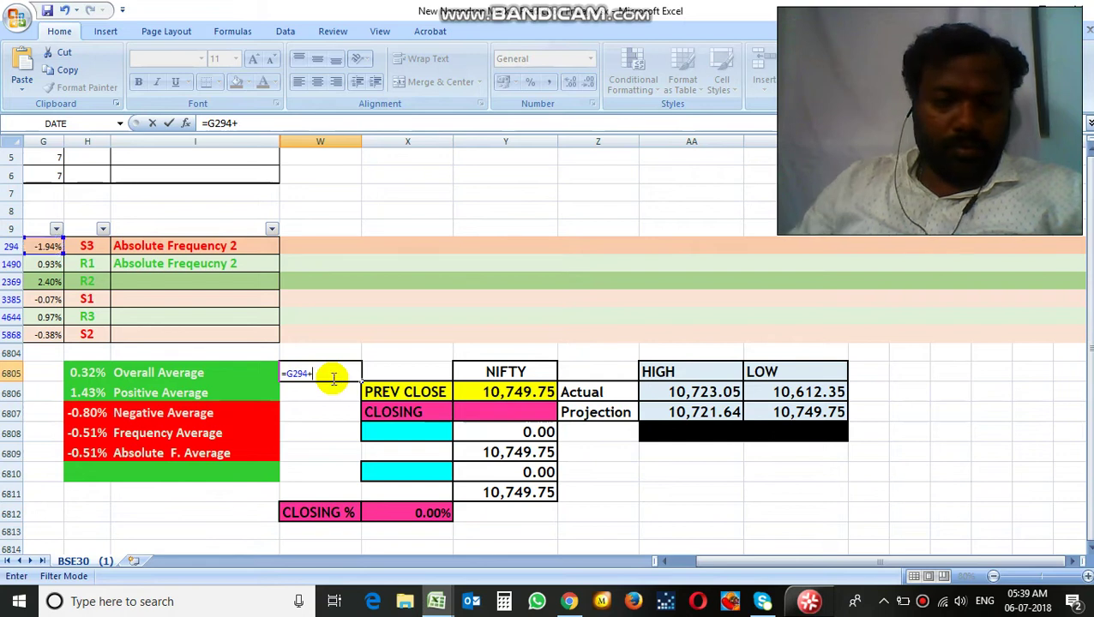
key(Up)
key(Up)
key(Left)
key(Left)
key(Up)
key(Up)
key(Up)
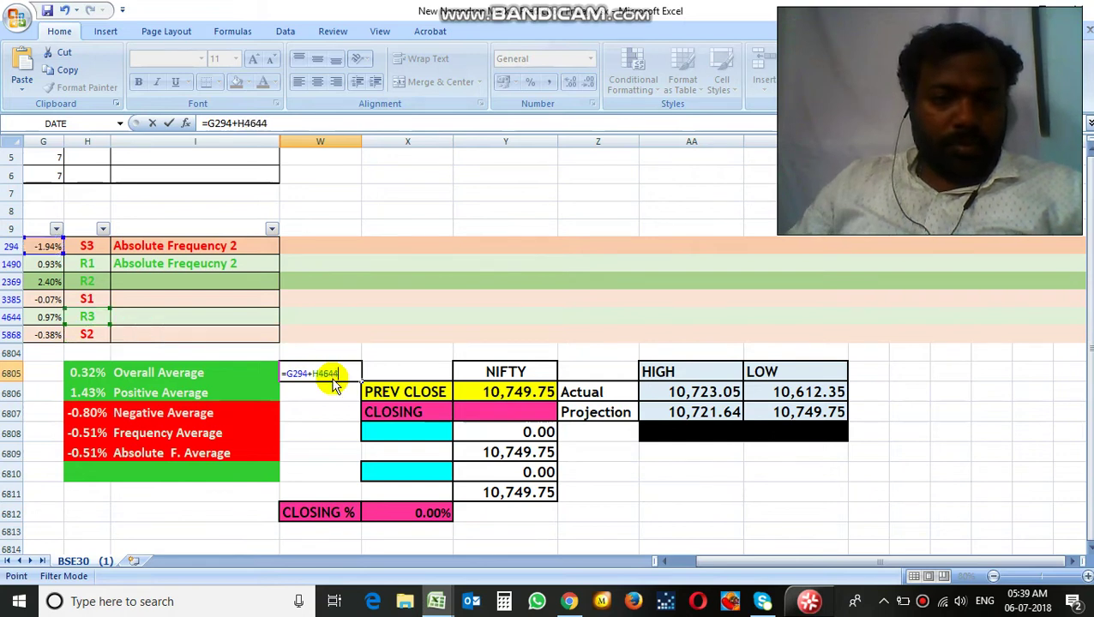
key(Left)
key(Up)
key(Up)
key(Down)
key(Return)
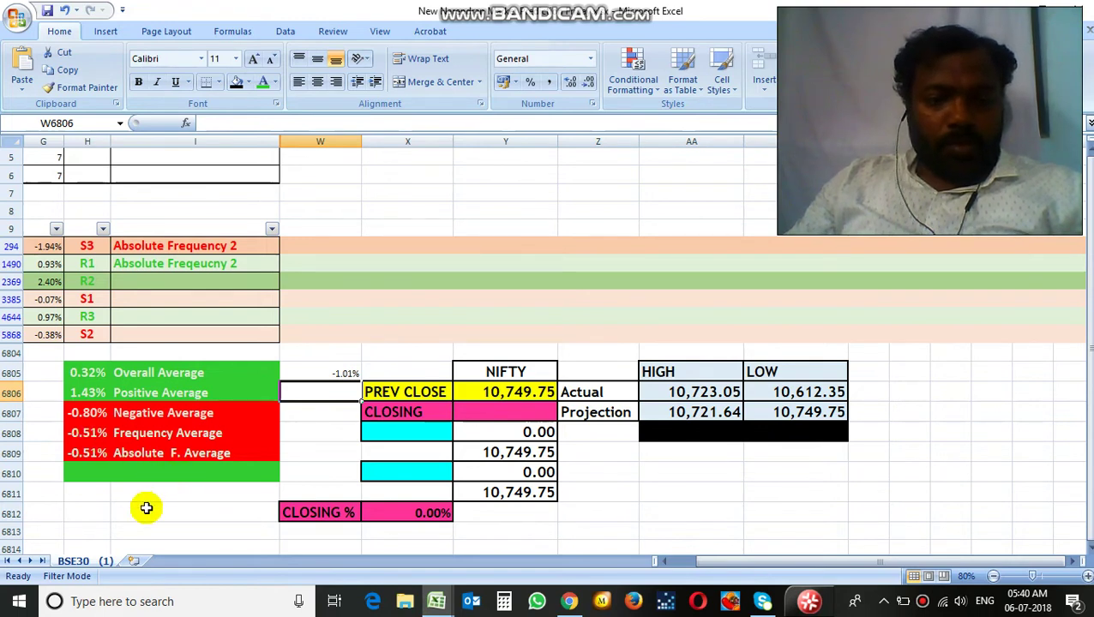
Recheck the SGX Nifty row on the Global Indices page and go back to the workbook.
click(579, 605)
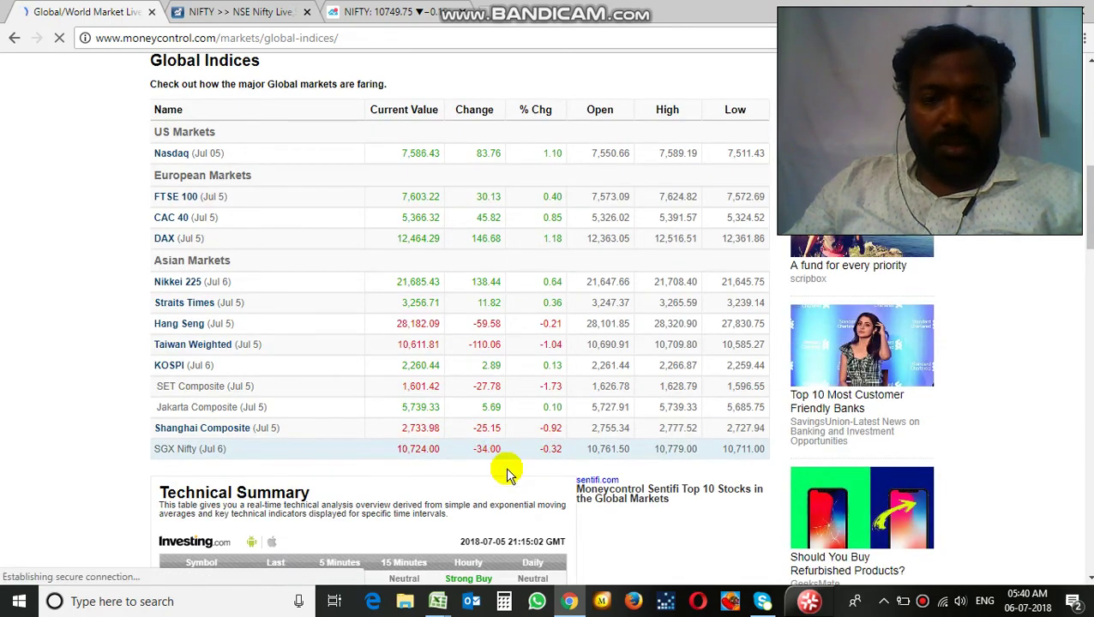
click(568, 602)
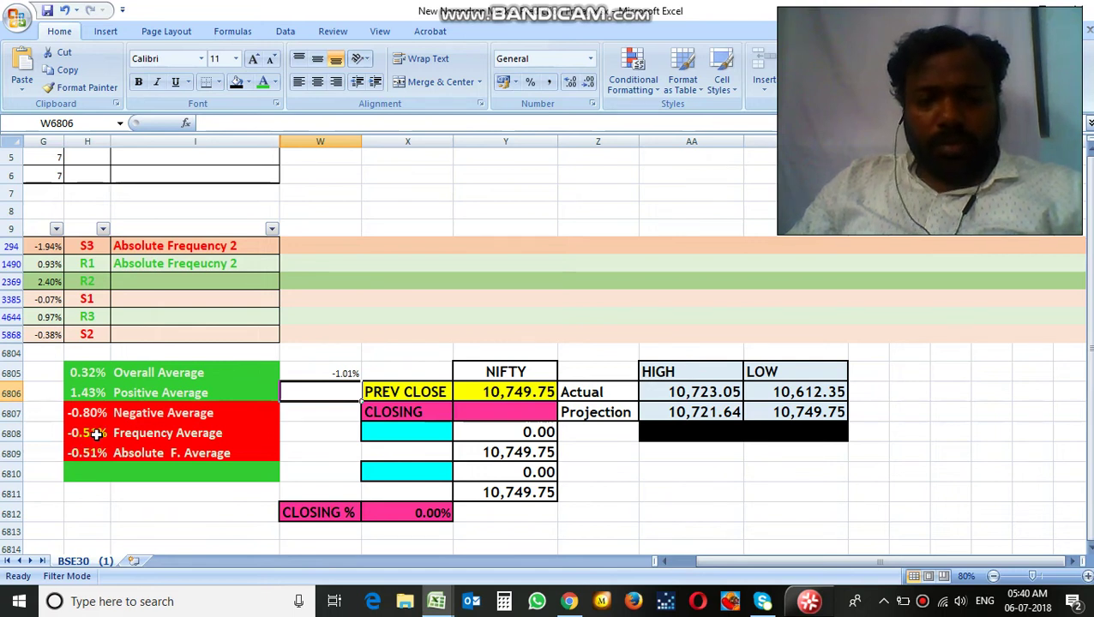
Clear the sum from W6805 and link the first projection percentage in X6808 to the S2 percentage in G5868.
click(347, 371)
key(Delete)
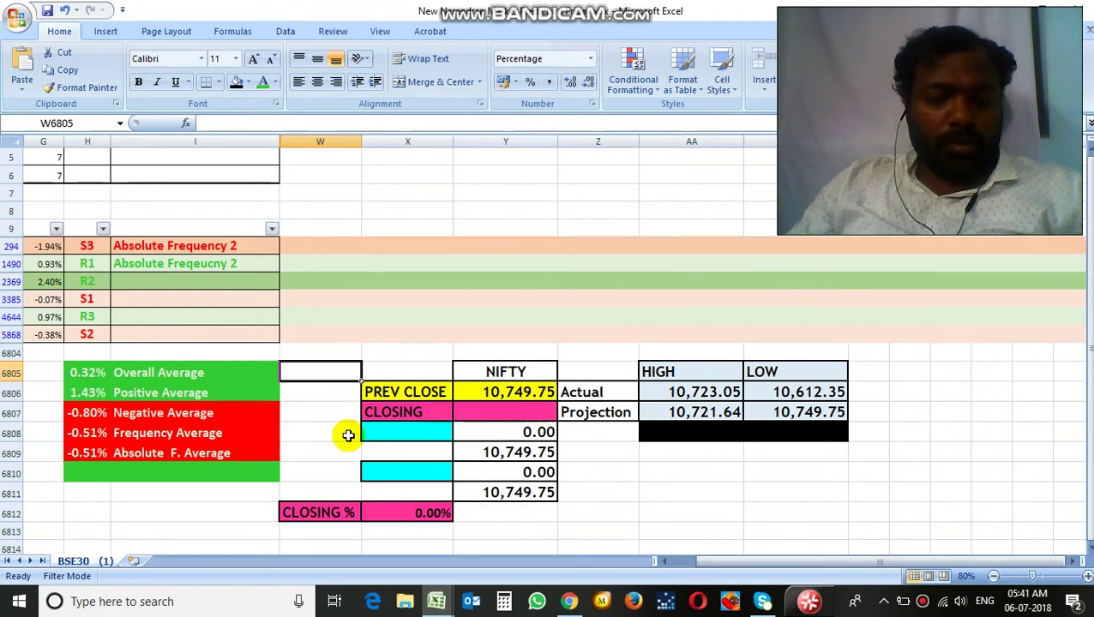
click(420, 432)
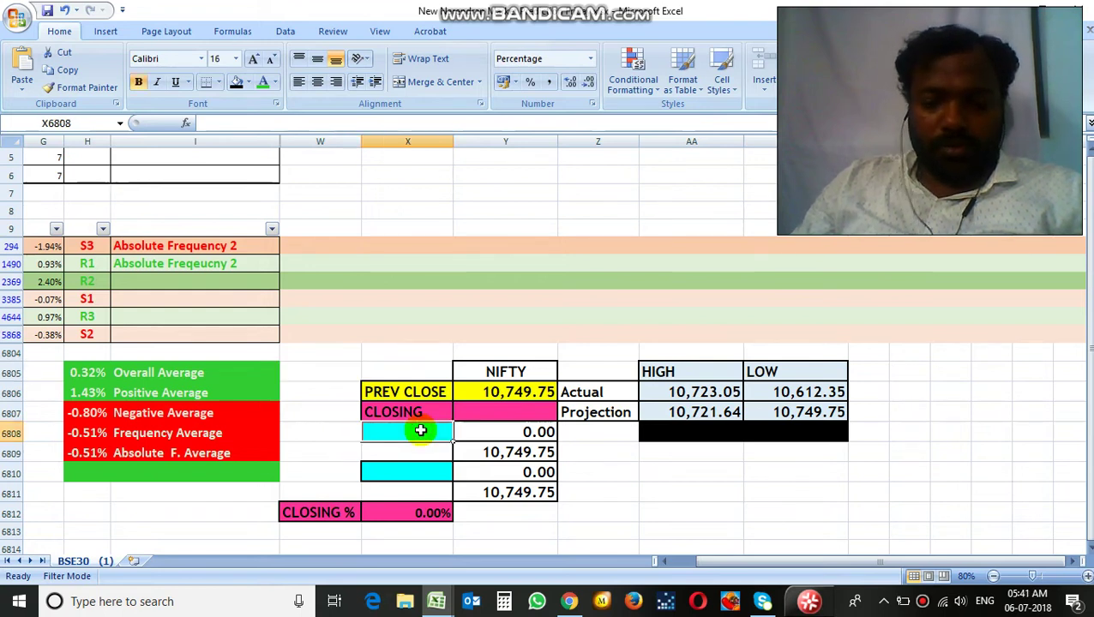
text(=)
key(Left)
key(Left)
key(Left)
key(Up)
key(Up)
key(Up)
key(Up)
key(Left)
key(Up)
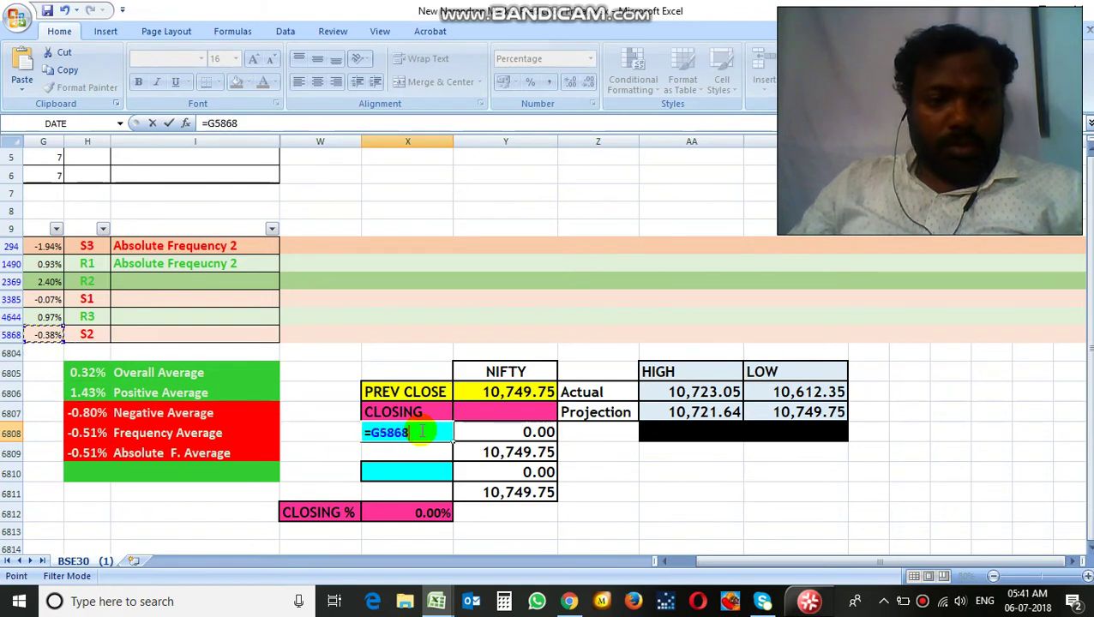
key(Return)
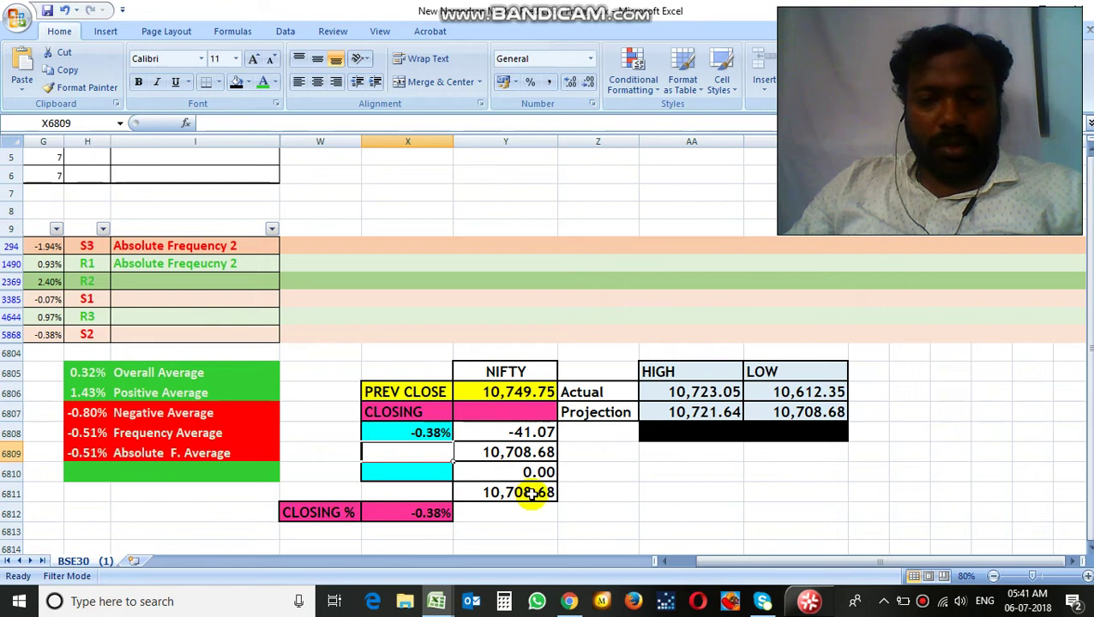
Link the projection percentage in X6808 to the Frequency Average in H6808 instead.
click(441, 432)
text(=)
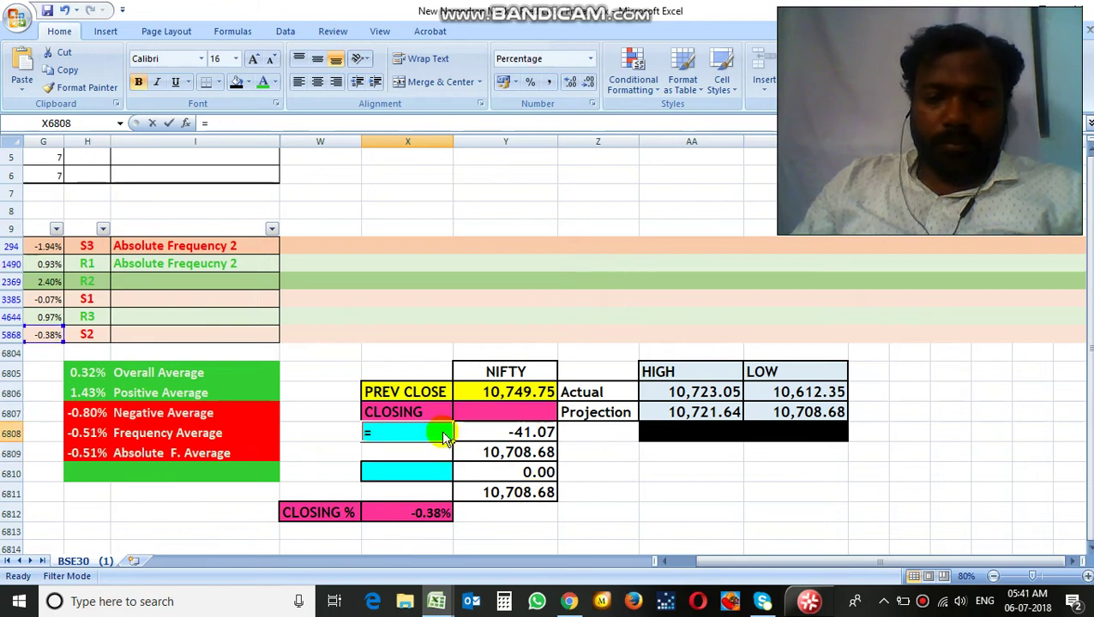
key(Left)
key(Left)
key(Left)
key(Return)
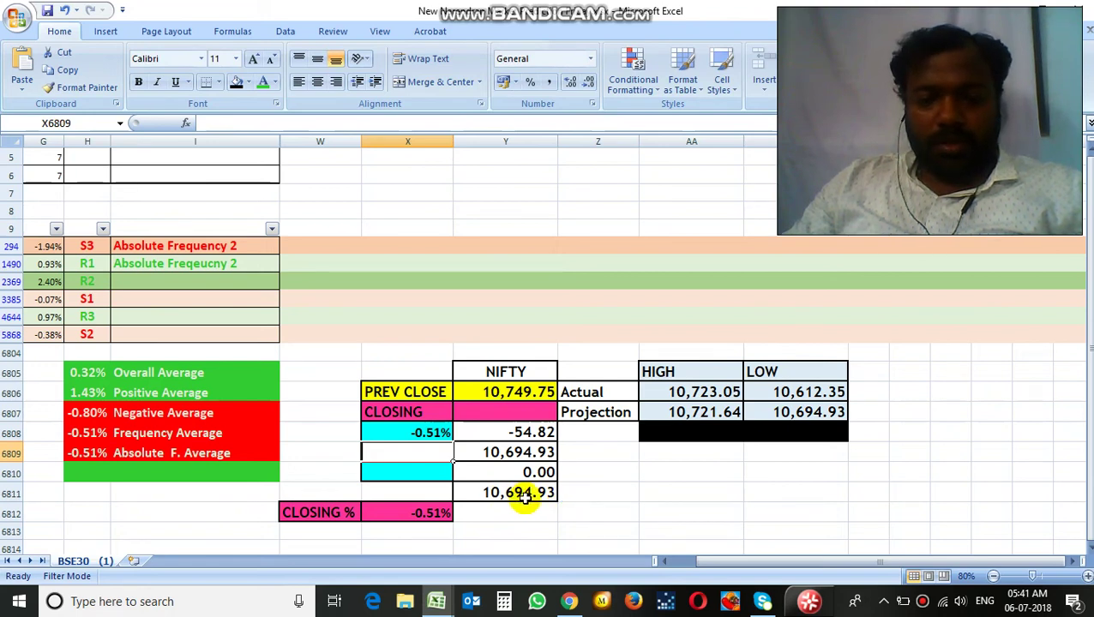
Link the projection percentage in X6808 to the Negative Average in H6807.
click(442, 433)
text(=)
key(ctrl+Left)
key(ctrl+Left)
key(Up)
key(Return)
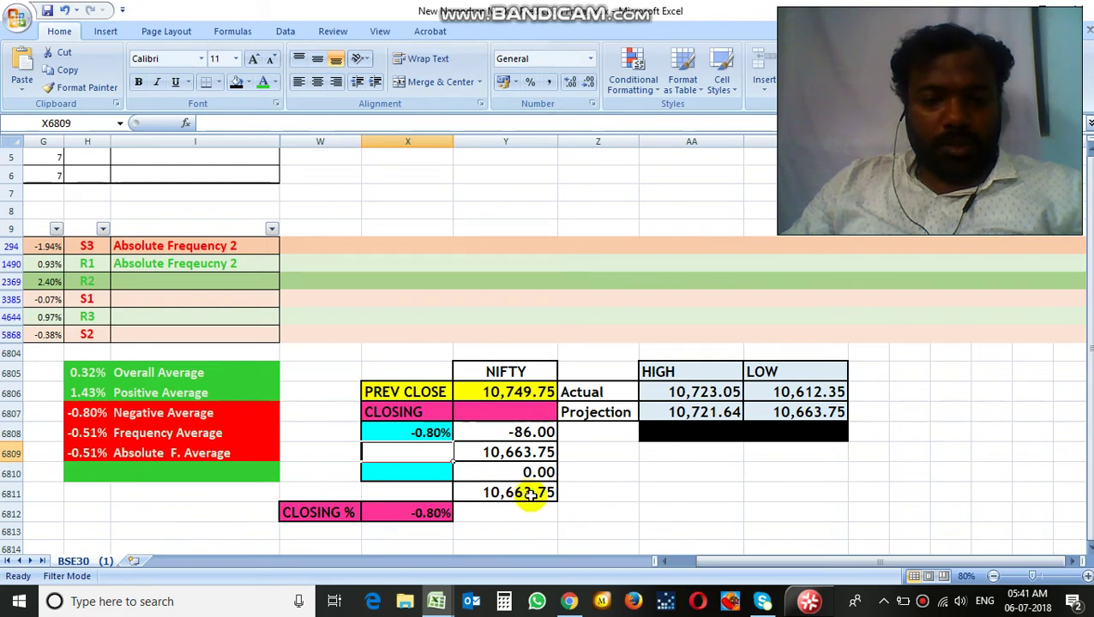
Replace the Negative Average link in X6808 with a typed projection percentage of -1.01%.
click(428, 434)
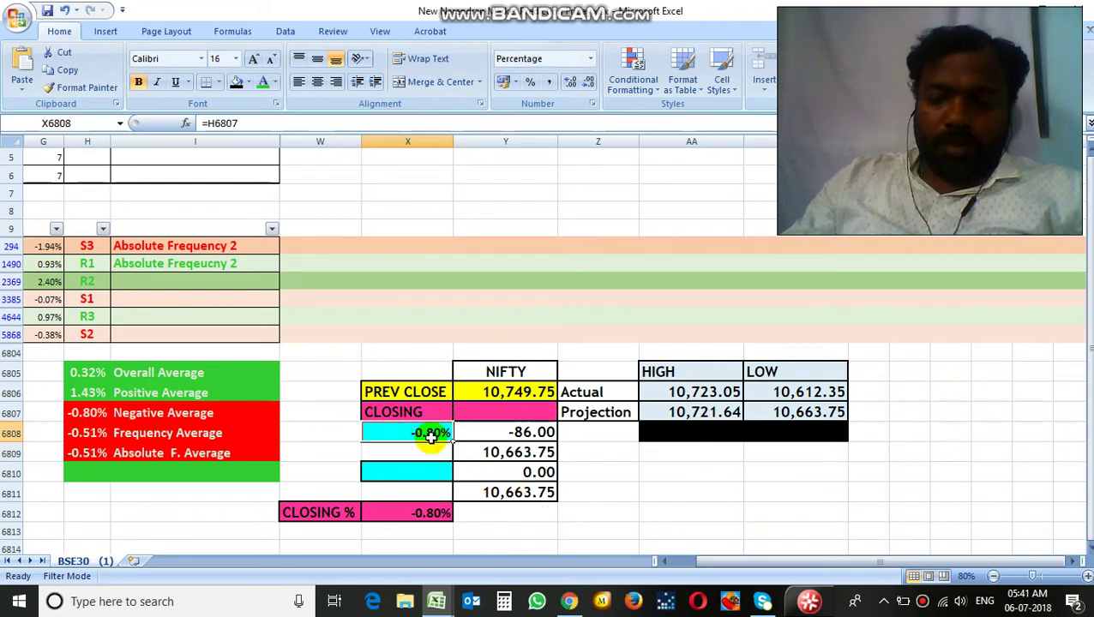
text(-)
text(.01)
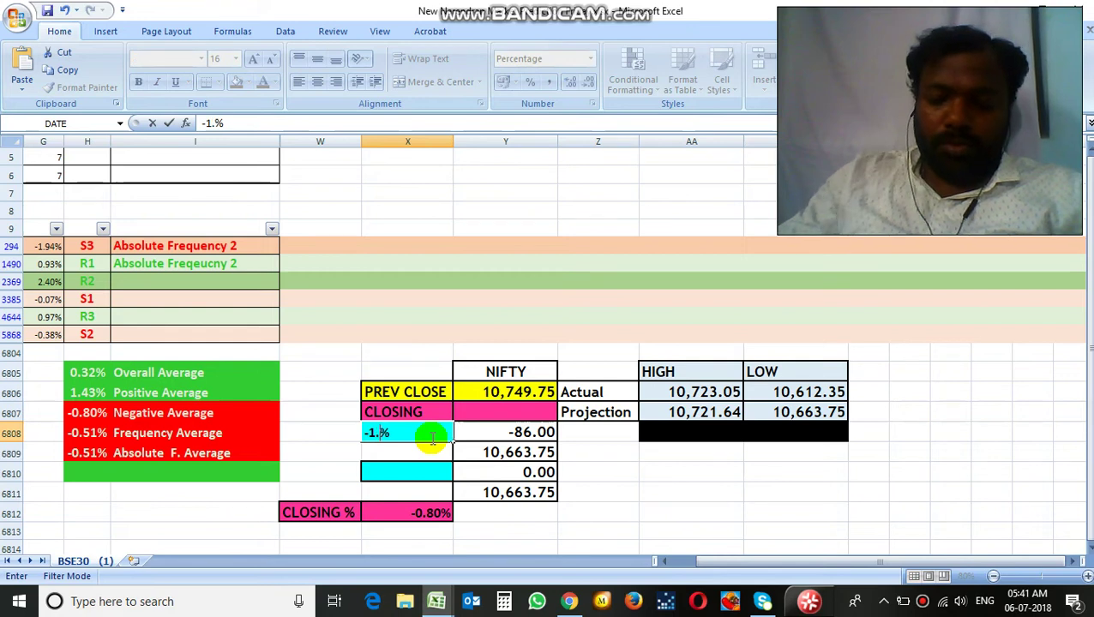
key(Return)
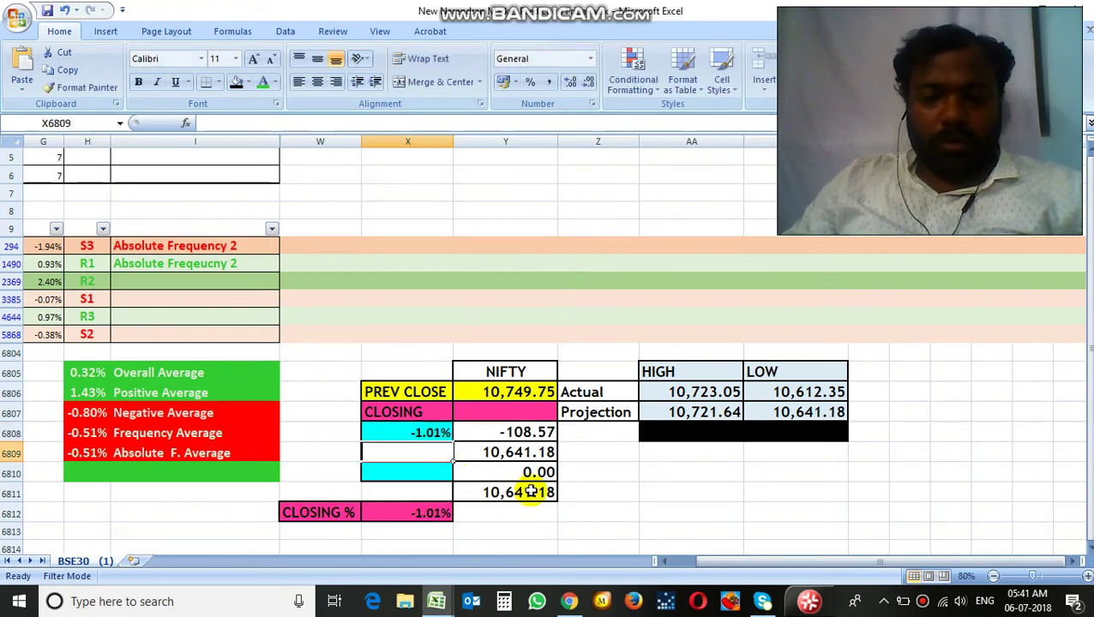
Link the second projection percentage in X6810 to the R1 percentage in G1490.
click(435, 431)
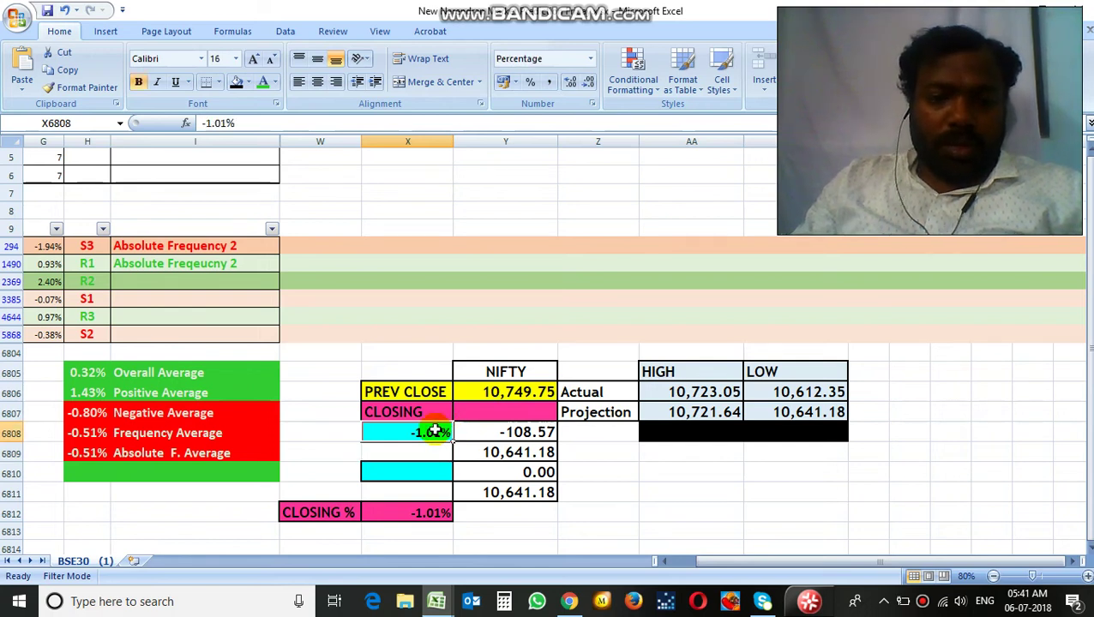
key(Down)
key(Down)
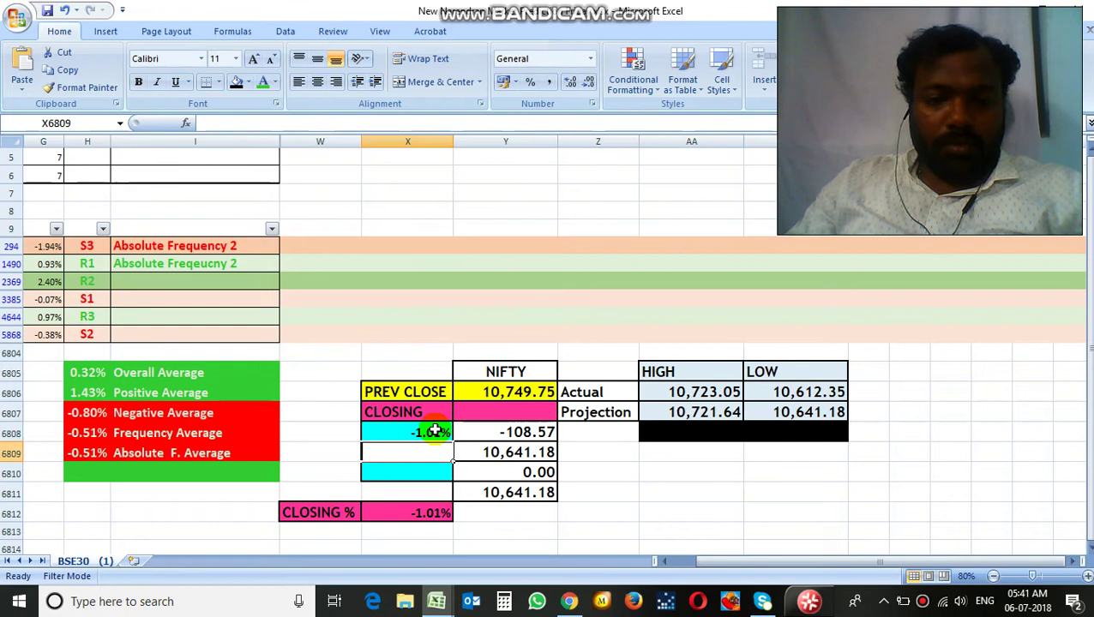
text(=)
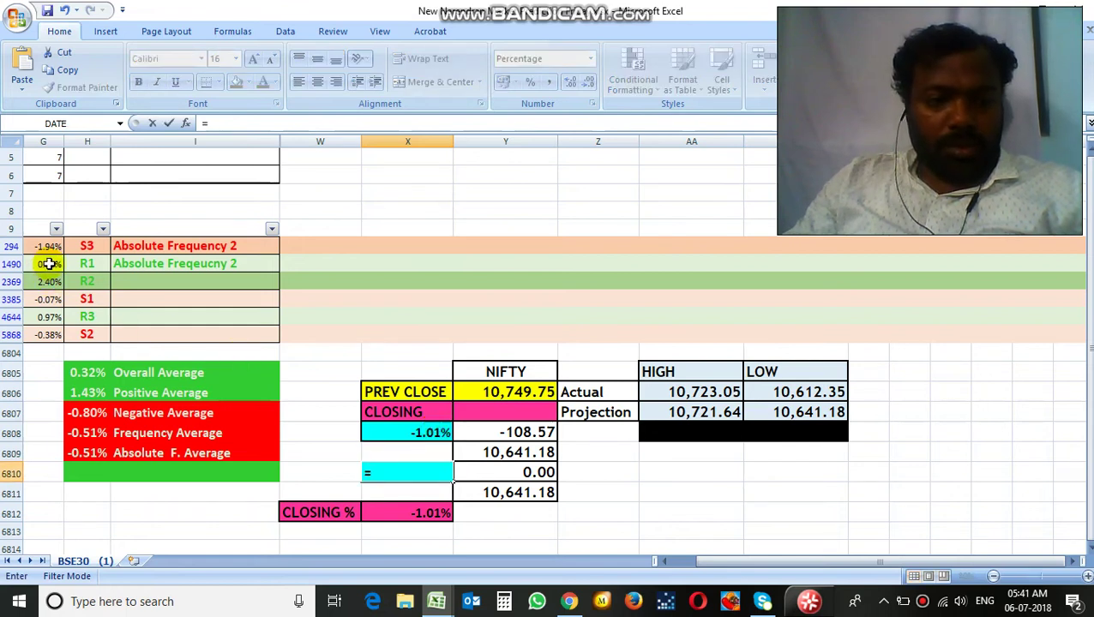
click(49, 263)
key(Return)
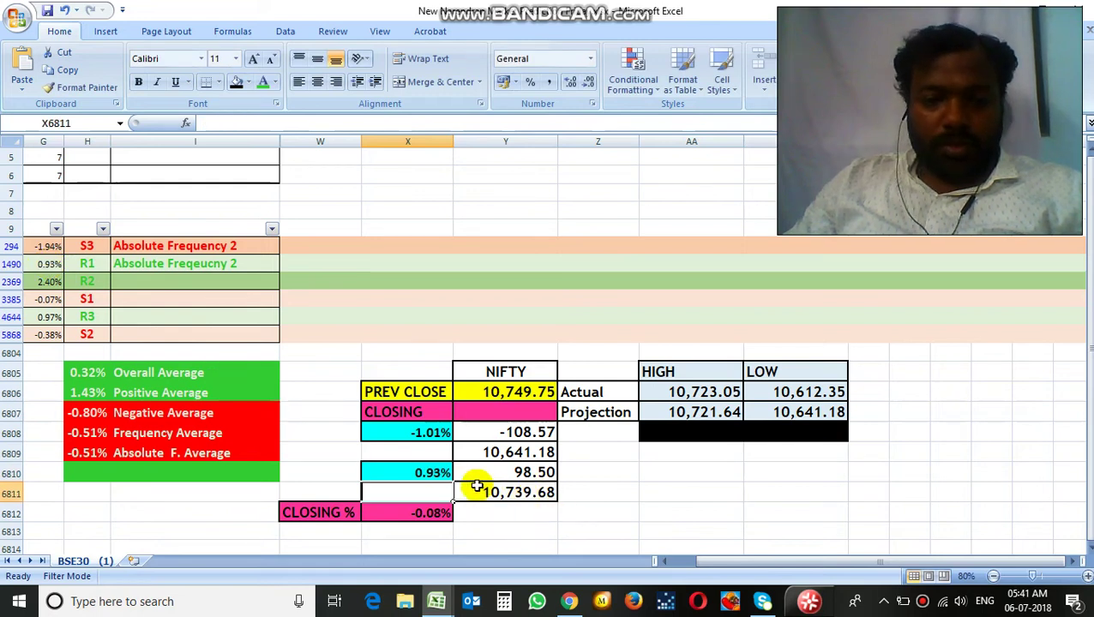
Link the first projection percentage in X6808 to the Negative Average in H6807.
click(431, 432)
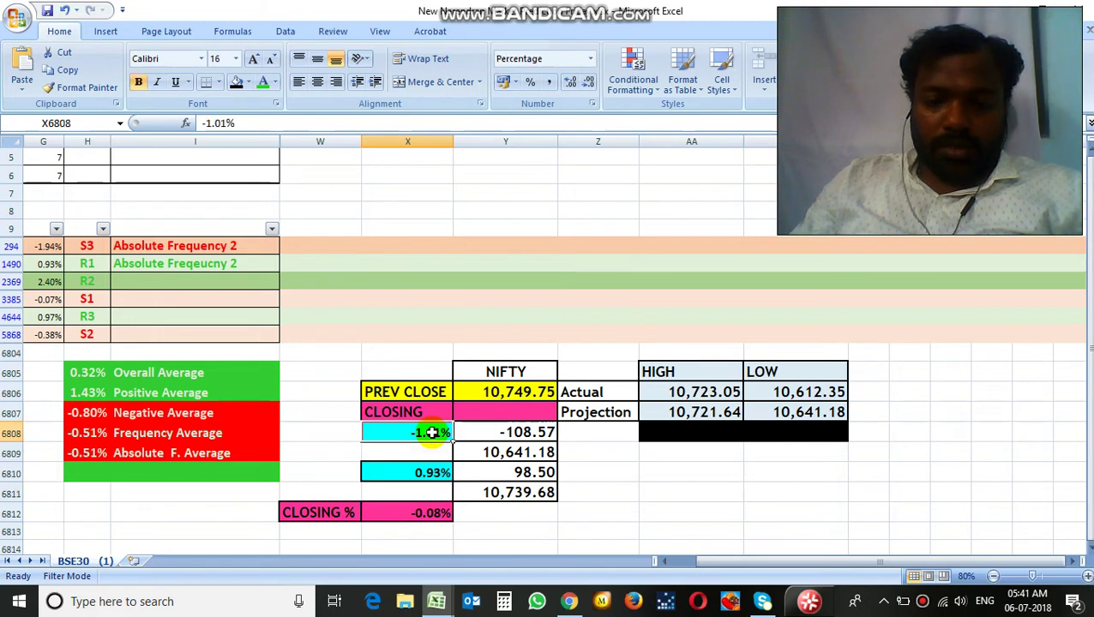
text(=)
key(Left)
key(Left)
key(Left)
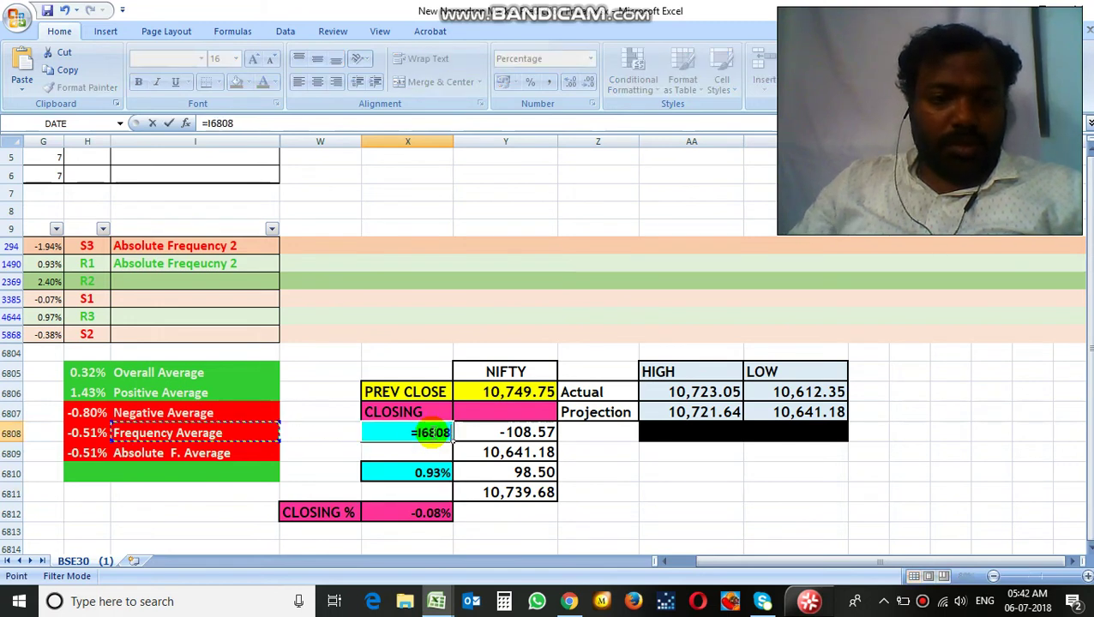
key(Up)
key(Return)
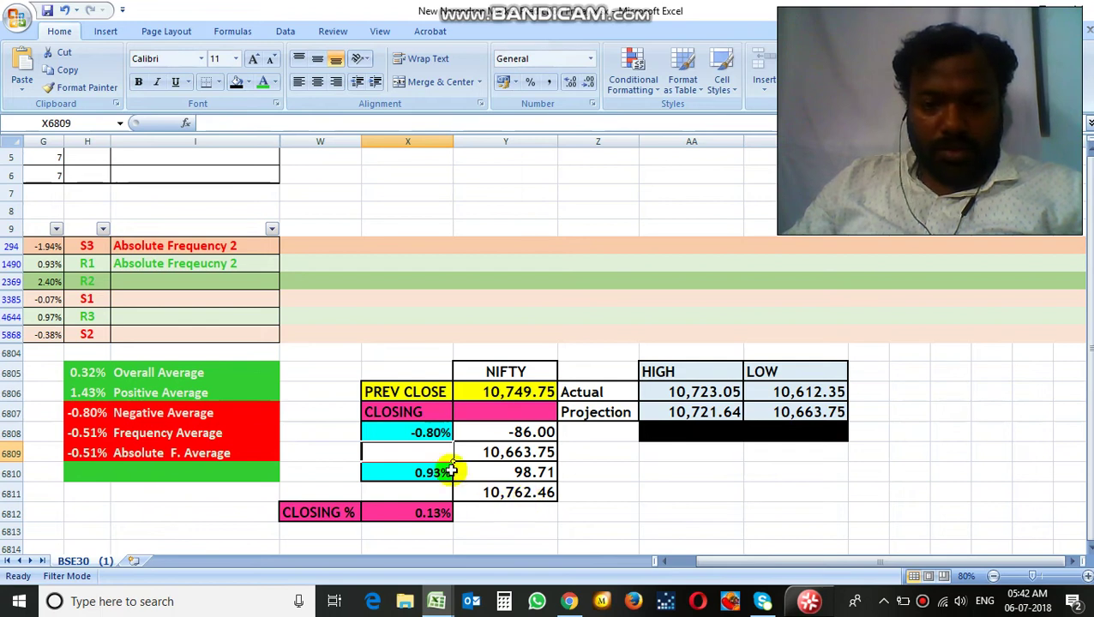
Link the first projection percentage in X6808 to the Frequency Average in H6808 instead.
click(435, 432)
text(=)
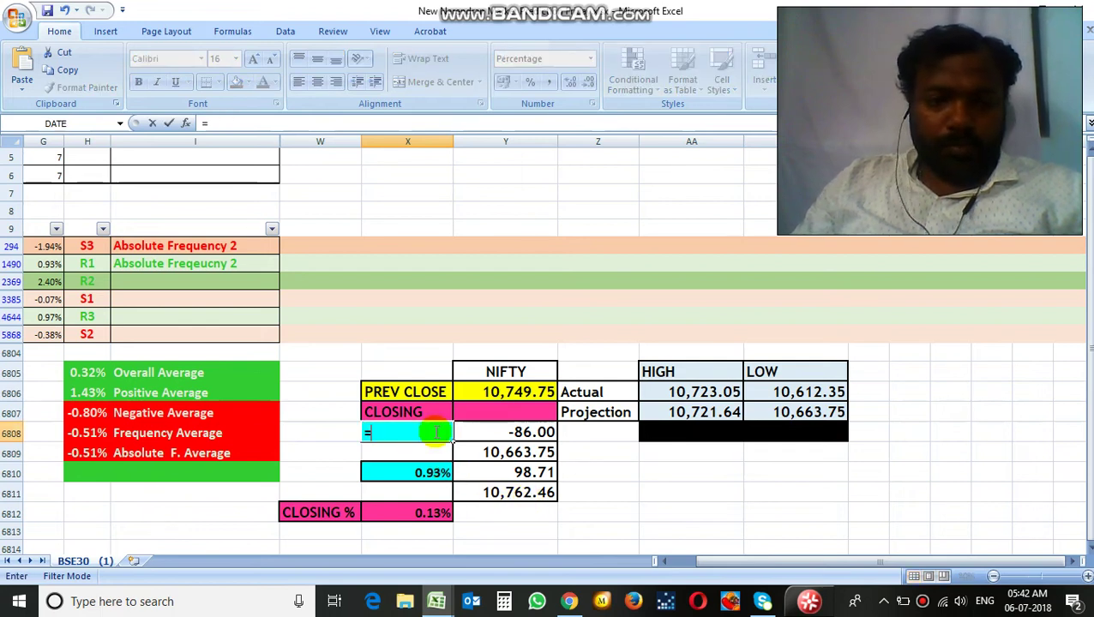
text(H6808)
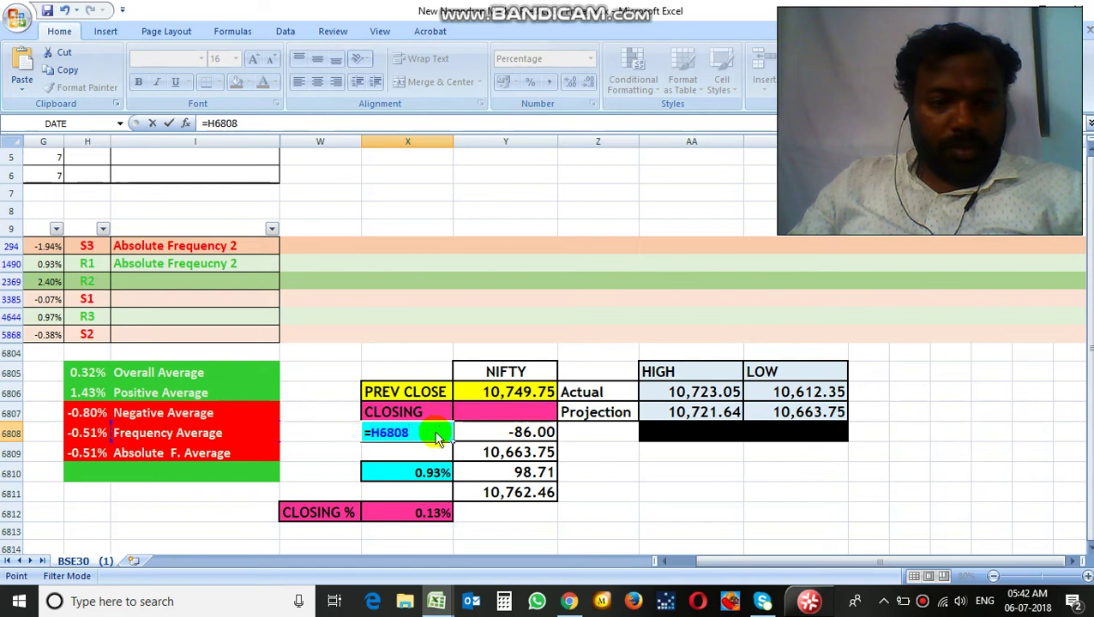
key(Return)
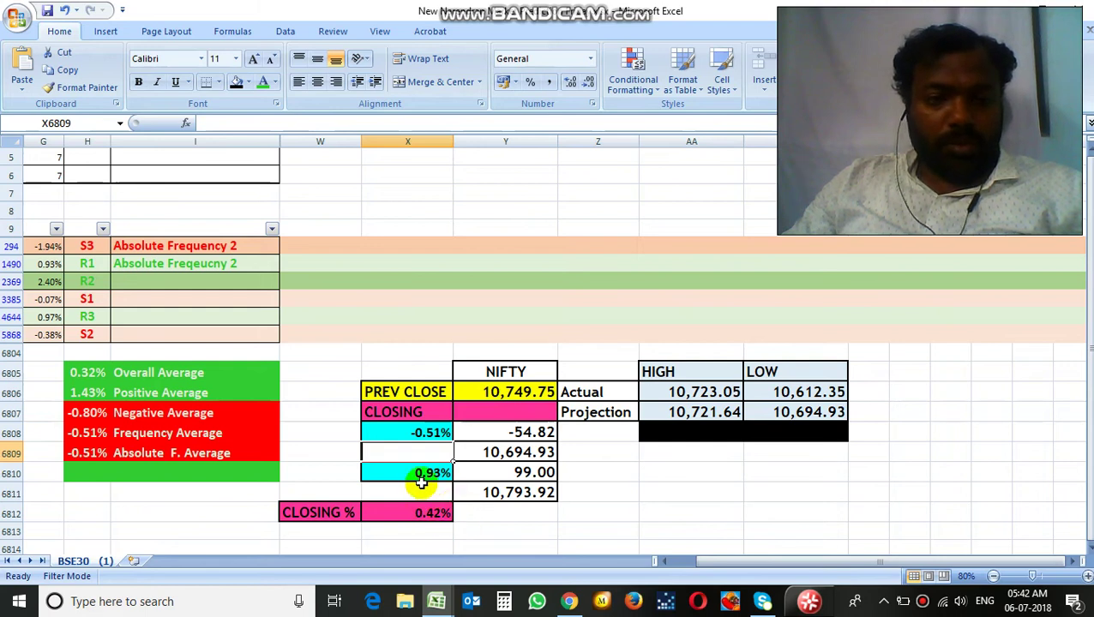
Link the first projection percentage in X6808 to the S2 percentage in G5868.
click(422, 431)
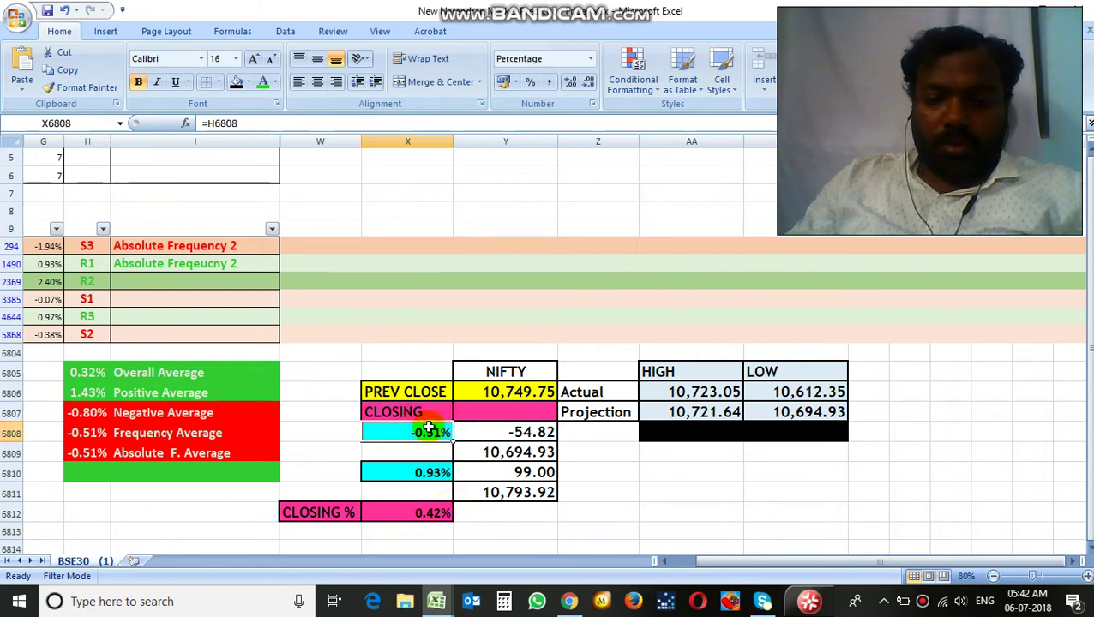
text(=)
key(Left)
key(Left)
key(Left)
key(Up)
key(Up)
key(Up)
key(Up)
key(Left)
key(Up)
key(Return)
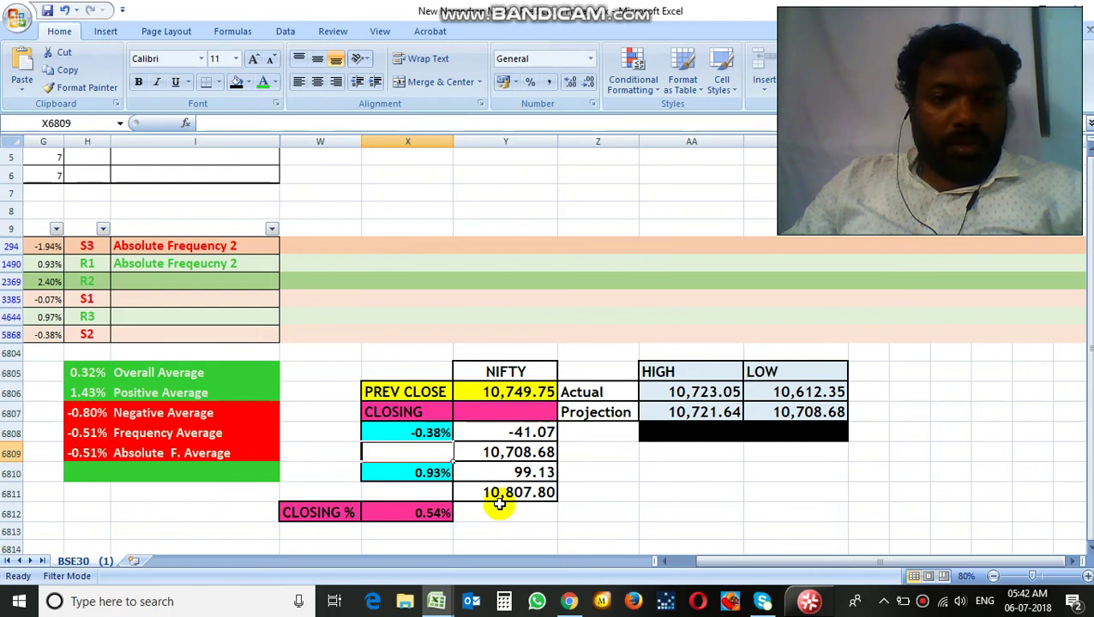
Check the SGX Nifty change on the Global Indices page in Chrome and return to the Excel workbook.
click(435, 432)
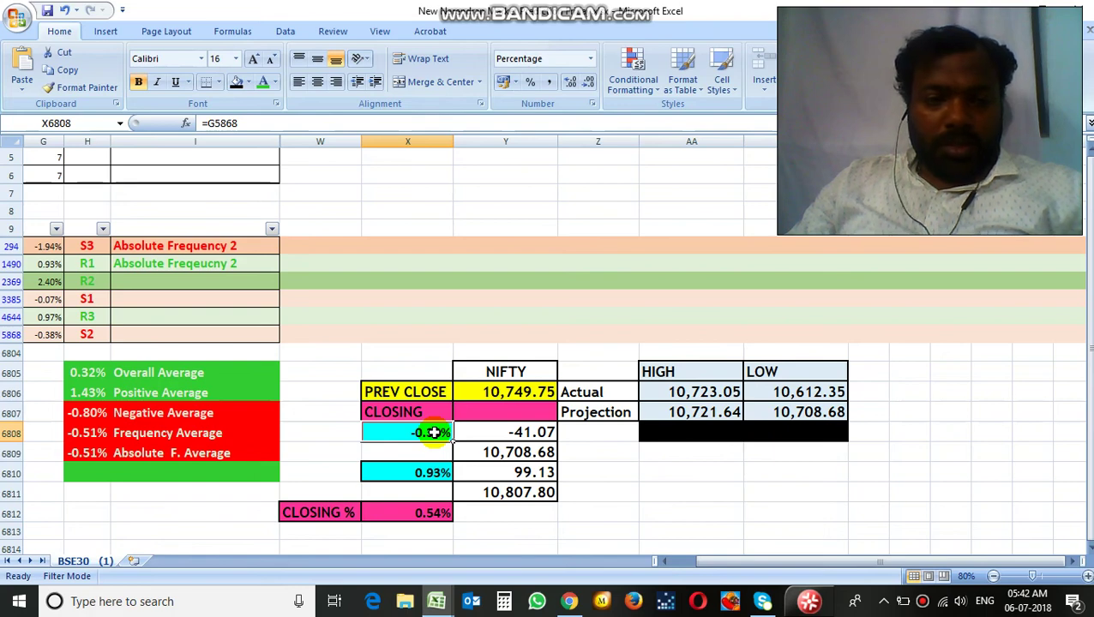
click(568, 601)
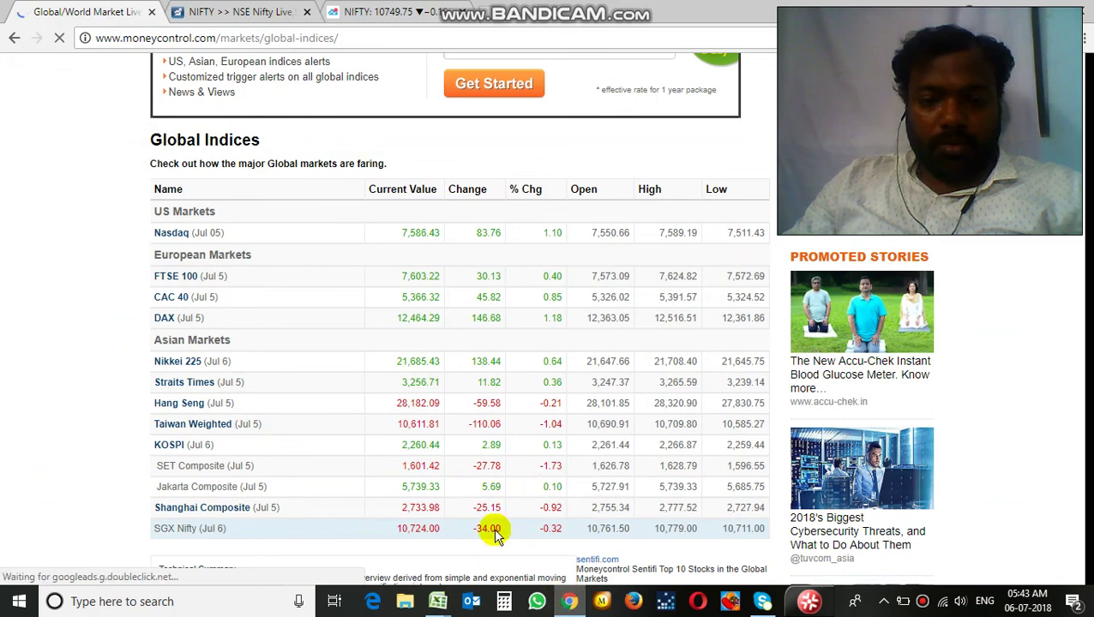
click(572, 605)
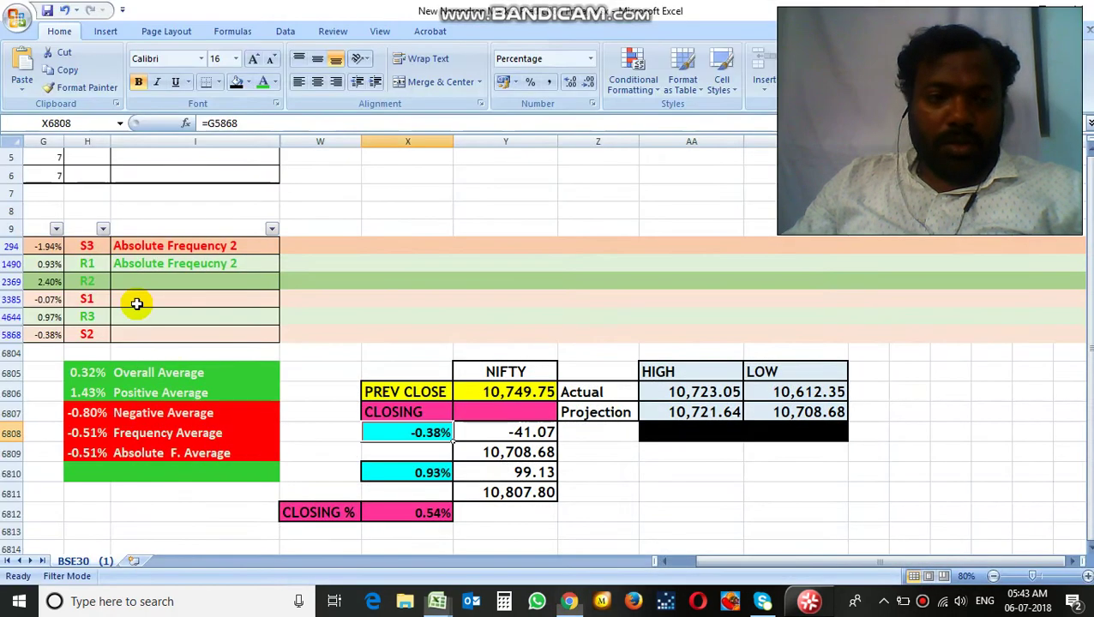